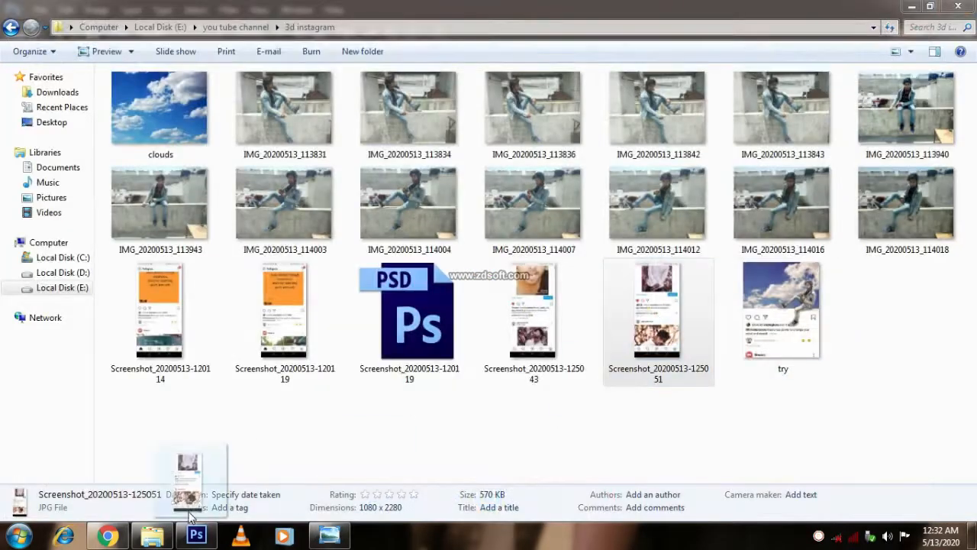
{"action": "left_click_drag", "start_coordinate": [194, 470], "coordinate": [341, 355]}
{"action": "left_click", "coordinate": [639, 495]}
{"action": "double_click", "coordinate": [944, 328]}
{"action": "left_click", "coordinate": [611, 169]}
- Delete the screenshot's upper part across its full width, down to just above the heart, comment and share icons, and deselect
{"action": "left_click", "coordinate": [14, 92]}
{"action": "left_click_drag", "start_coordinate": [311, 79], "coordinate": [526, 216]}
{"action": "right_click", "coordinate": [421, 150]}
{"action": "left_click", "coordinate": [464, 333]}
{"action": "left_click_drag", "start_coordinate": [408, 216], "coordinate": [409, 228]}
{"action": "key", "text": "ctrl+plus"}
{"action": "key", "text": "ctrl+plus"}
{"action": "key", "text": "ctrl+plus"}
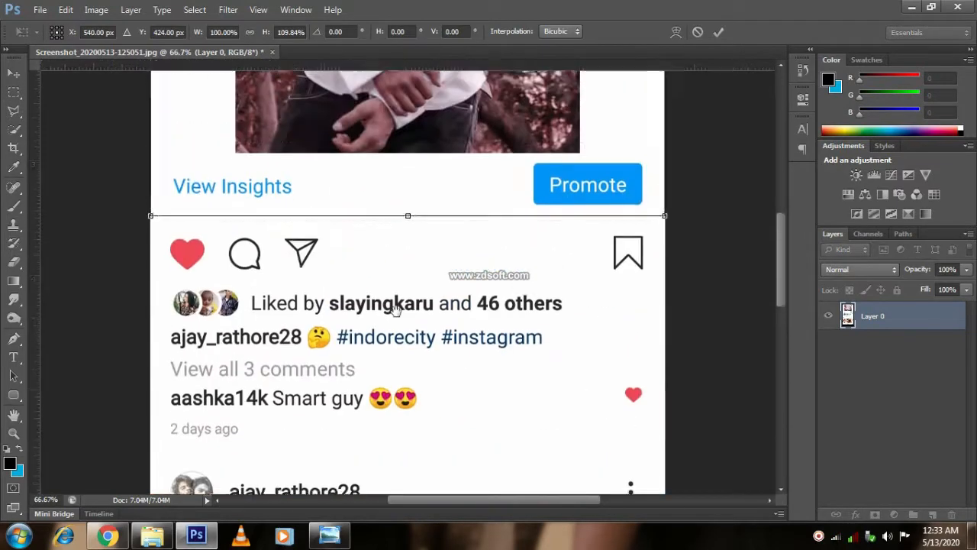
{"action": "key", "text": "ctrl+plus"}
{"action": "left_click_drag", "start_coordinate": [409, 189], "coordinate": [410, 192]}
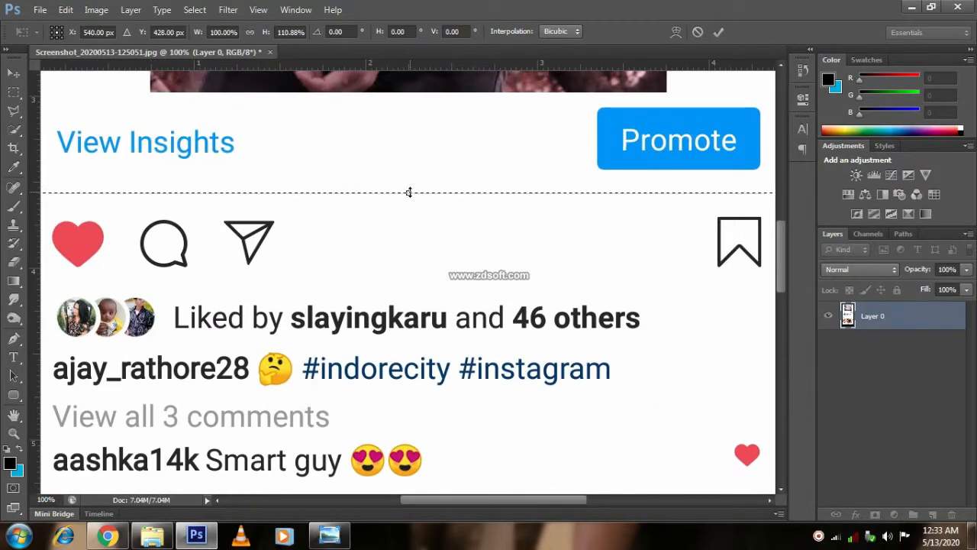
{"action": "key", "text": "Return"}
{"action": "key", "text": "ctrl+minus"}
{"action": "key", "text": "ctrl+minus"}
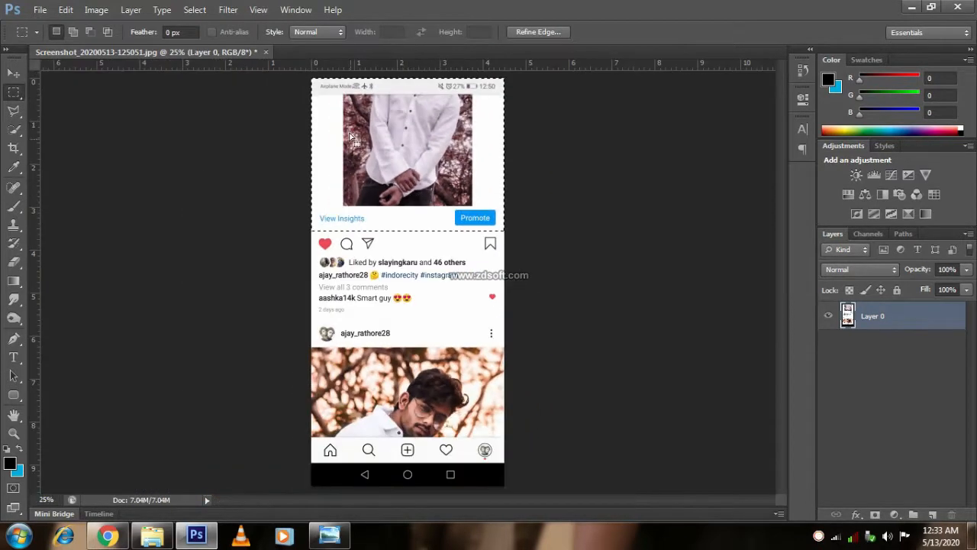
{"action": "key", "text": "Delete"}
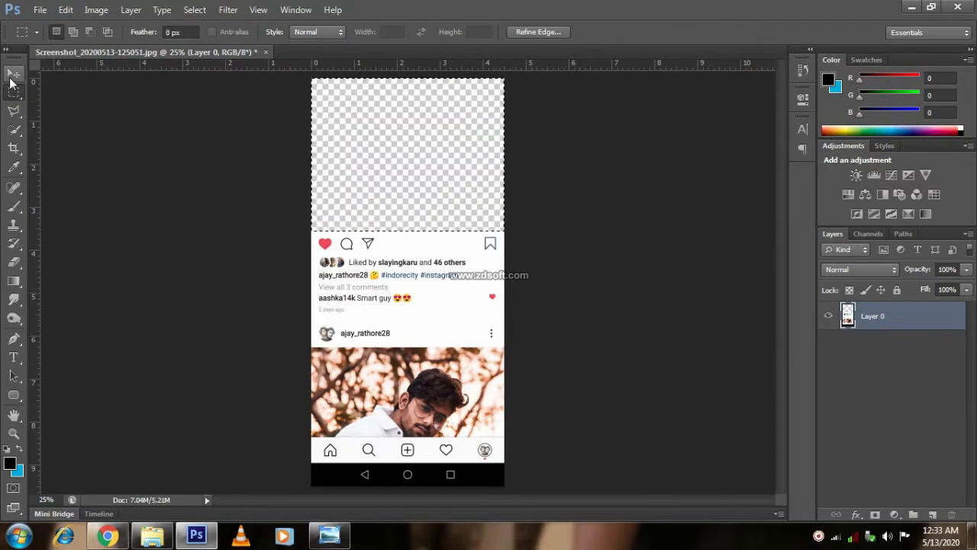
{"action": "left_click", "coordinate": [337, 105]}
{"action": "left_click", "coordinate": [14, 74]}
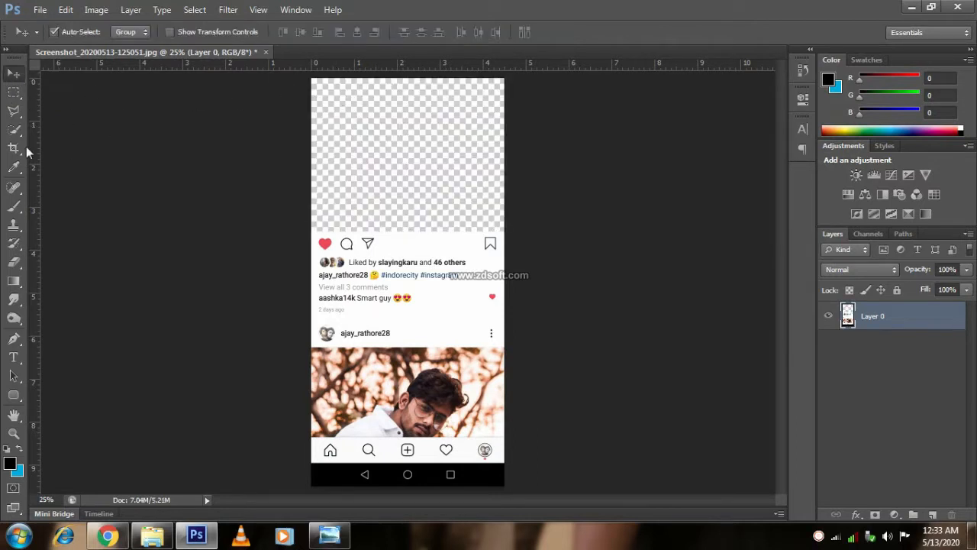
- Crop the screenshot to the 4 x 5 (8 x 10) ratio around the post's icons, comments and transparent area
{"action": "left_click", "coordinate": [14, 148]}
{"action": "left_click", "coordinate": [80, 32]}
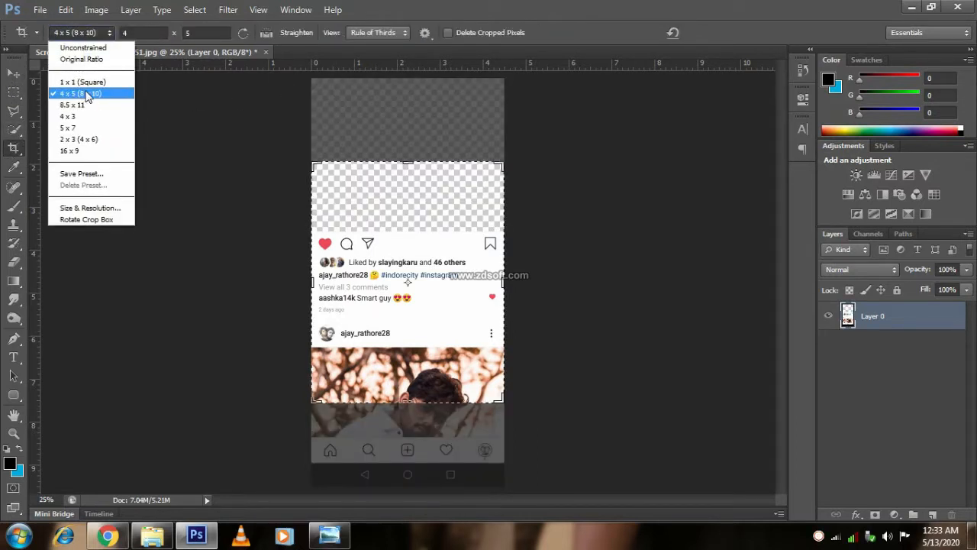
{"action": "left_click", "coordinate": [88, 93]}
{"action": "left_click_drag", "start_coordinate": [451, 287], "coordinate": [448, 295]}
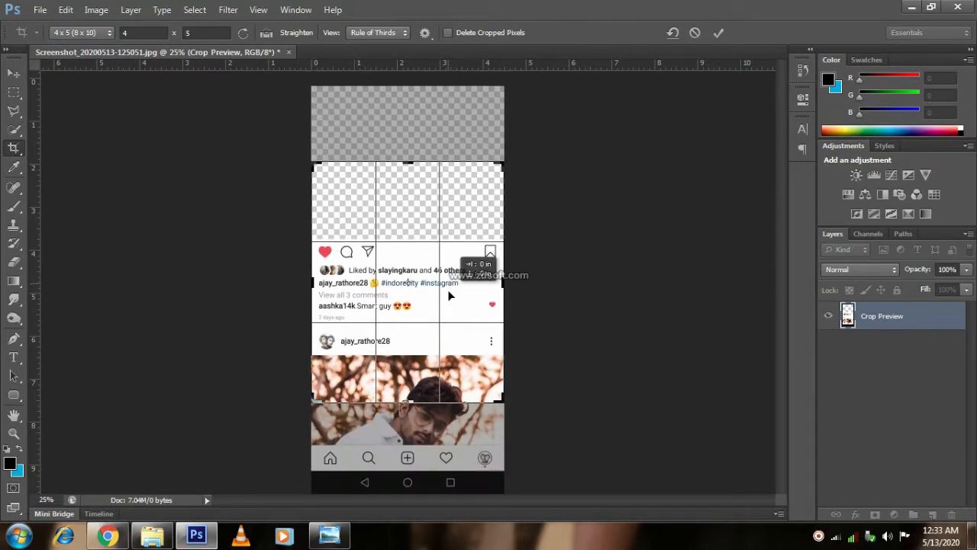
{"action": "left_click", "coordinate": [716, 32]}
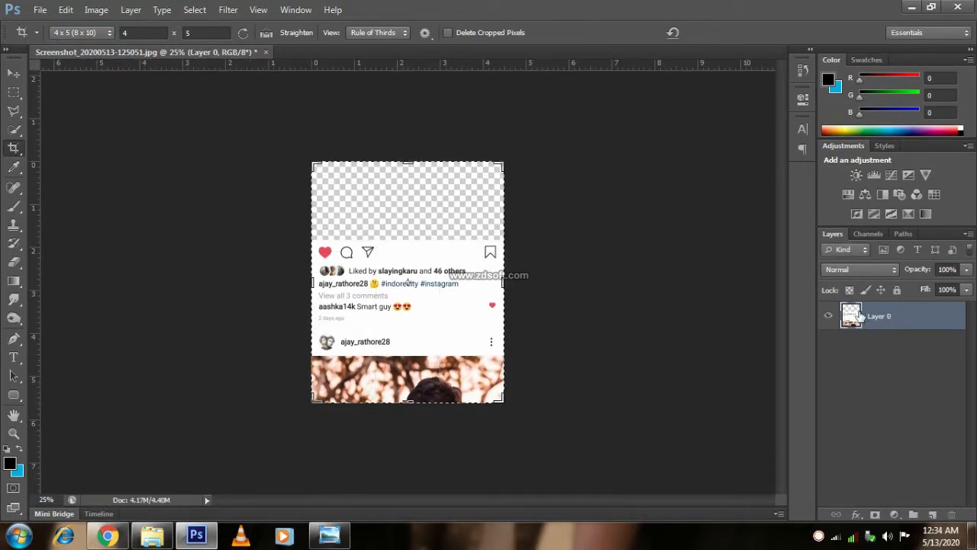
- Readjust the 4 x 5 crop so the post content sits slightly lower inside the frame, and apply it
{"action": "left_click", "coordinate": [409, 281]}
{"action": "left_click", "coordinate": [15, 71]}
{"action": "left_click", "coordinate": [14, 147]}
{"action": "left_click", "coordinate": [447, 276]}
{"action": "left_click", "coordinate": [695, 33]}
{"action": "left_click", "coordinate": [460, 311]}
{"action": "key", "text": "Down"}
{"action": "key", "text": "Down"}
{"action": "key", "text": "Down"}
{"action": "key", "text": "Down"}
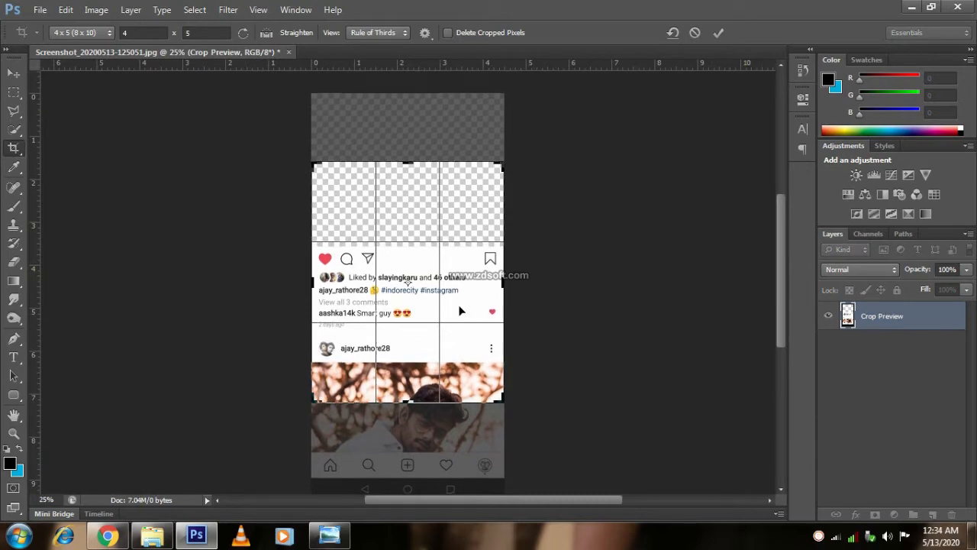
{"action": "key", "text": "Return"}
{"action": "left_click", "coordinate": [14, 71]}
- Preview IMG_20200513_113940 in the image folder and place it as a new layer in the screenshot document
{"action": "left_click", "coordinate": [152, 535]}
{"action": "double_click", "coordinate": [946, 135]}
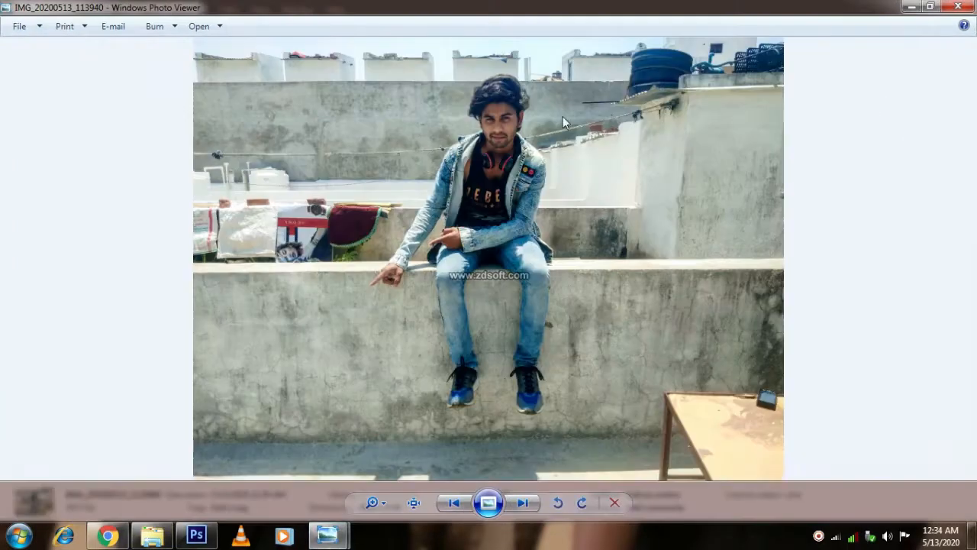
{"action": "left_click", "coordinate": [958, 6]}
{"action": "left_click_drag", "start_coordinate": [907, 110], "coordinate": [419, 301]}
{"action": "left_click", "coordinate": [695, 496]}
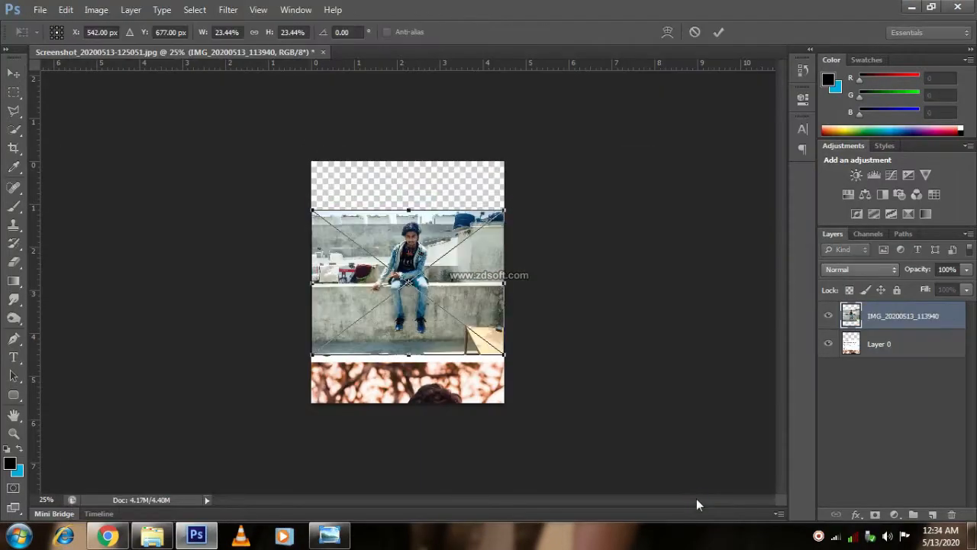
{"action": "left_click", "coordinate": [714, 34]}
- Rasterize the placed IMG_20200513_113940 photo layer for editing
{"action": "key", "text": "ctrl+plus"}
{"action": "key", "text": "ctrl+plus"}
{"action": "key", "text": "ctrl+plus"}
{"action": "key", "text": "ctrl+plus"}
{"action": "key", "text": "ctrl+plus"}
{"action": "key", "text": "ctrl+plus"}
{"action": "left_click_drag", "start_coordinate": [456, 131], "coordinate": [389, 283]}
{"action": "right_click", "coordinate": [15, 188]}
{"action": "left_click", "coordinate": [67, 188]}
{"action": "right_click", "coordinate": [900, 323]}
{"action": "left_click", "coordinate": [847, 168]}
- Start selecting the seated man with the Quick Selection tool over his upper body and jacket, and undo the last stroke
{"action": "right_click", "coordinate": [14, 130]}
{"action": "left_click", "coordinate": [69, 132]}
{"action": "mouse_move", "coordinate": [346, 238]}
{"action": "left_mouse_down"}
{"action": "mouse_move", "coordinate": [336, 319]}
{"action": "mouse_move", "coordinate": [439, 175]}
{"action": "mouse_move", "coordinate": [523, 237]}
{"action": "left_mouse_up"}
{"action": "left_click_drag", "start_coordinate": [459, 358], "coordinate": [461, 230]}
{"action": "left_click_drag", "start_coordinate": [412, 321], "coordinate": [279, 281]}
{"action": "key", "text": "ctrl+plus"}
{"action": "left_click_drag", "start_coordinate": [242, 336], "coordinate": [231, 284]}
{"action": "mouse_move", "coordinate": [275, 249]}
{"action": "left_mouse_down"}
{"action": "mouse_move", "coordinate": [302, 235]}
{"action": "mouse_move", "coordinate": [232, 282]}
{"action": "mouse_move", "coordinate": [319, 191]}
{"action": "mouse_move", "coordinate": [333, 235]}
{"action": "left_mouse_up"}
{"action": "left_click_drag", "start_coordinate": [313, 389], "coordinate": [414, 198]}
{"action": "left_click_drag", "start_coordinate": [298, 206], "coordinate": [236, 250]}
{"action": "scroll", "coordinate": [236, 252], "scroll_direction": "left", "scroll_amount": 2}
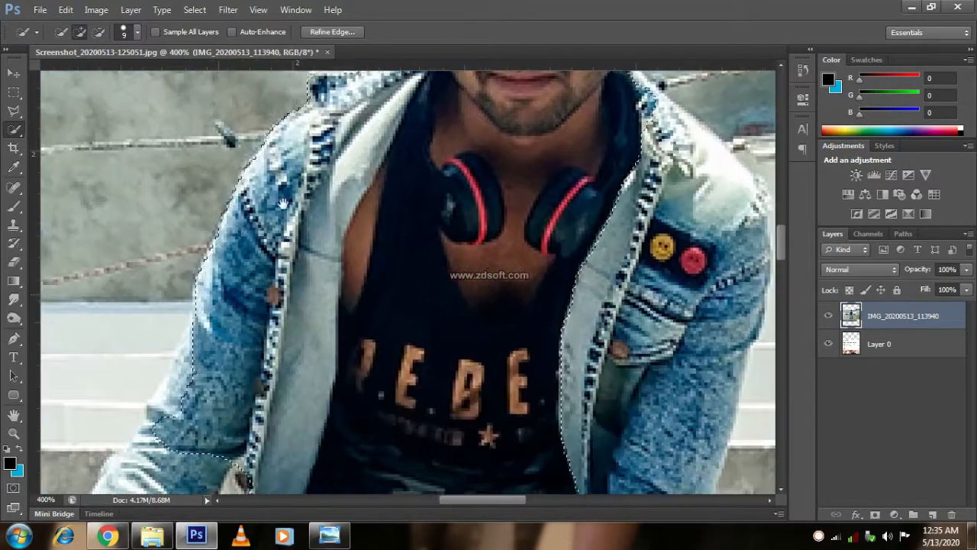
{"action": "scroll", "coordinate": [236, 252], "scroll_direction": "down", "scroll_amount": 5}
{"action": "key", "text": "ctrl+z"}
- Select the jacket and extend the selection along the outstretched sleeve towards the hand resting on the wall
{"action": "key", "text": "ctrl+plus"}
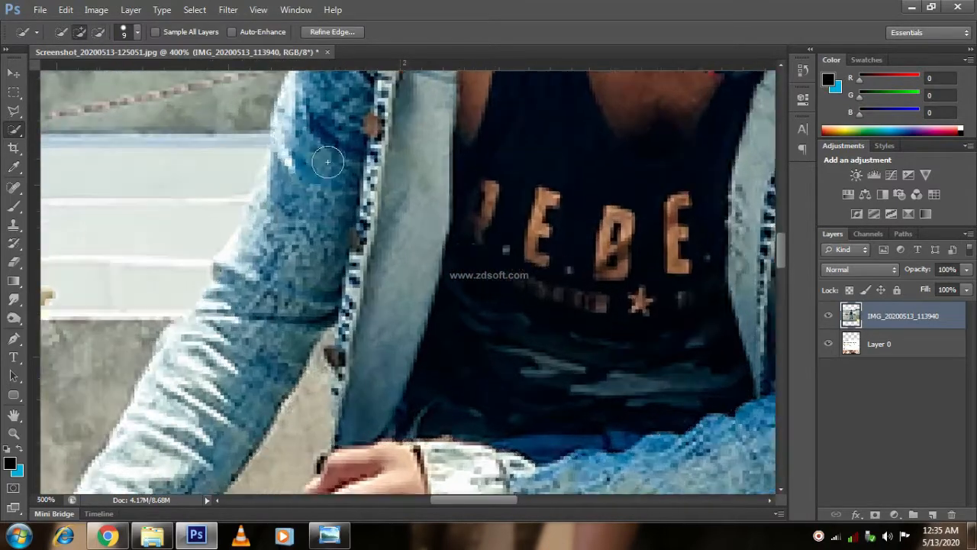
{"action": "left_click_drag", "start_coordinate": [327, 159], "coordinate": [355, 187]}
{"action": "left_click_drag", "start_coordinate": [171, 482], "coordinate": [270, 255]}
{"action": "left_click_drag", "start_coordinate": [269, 321], "coordinate": [314, 217]}
{"action": "mouse_move", "coordinate": [248, 244]}
{"action": "left_mouse_down"}
{"action": "mouse_move", "coordinate": [186, 331]}
{"action": "mouse_move", "coordinate": [316, 176]}
{"action": "left_mouse_up"}
{"action": "mouse_move", "coordinate": [305, 229]}
{"action": "left_mouse_down"}
{"action": "mouse_move", "coordinate": [212, 281]}
{"action": "mouse_move", "coordinate": [312, 281]}
{"action": "mouse_move", "coordinate": [231, 367]}
{"action": "mouse_move", "coordinate": [314, 367]}
{"action": "left_mouse_up"}
- Reduce the Quick Selection brush to 4 and fit the selection around the pointing hand's fingers
{"action": "key", "text": "ctrl+plus"}
{"action": "key", "text": "bracketleft"}
{"action": "key", "text": "bracketleft"}
{"action": "key", "text": "bracketleft"}
{"action": "key", "text": "bracketleft"}
{"action": "key", "text": "bracketleft"}
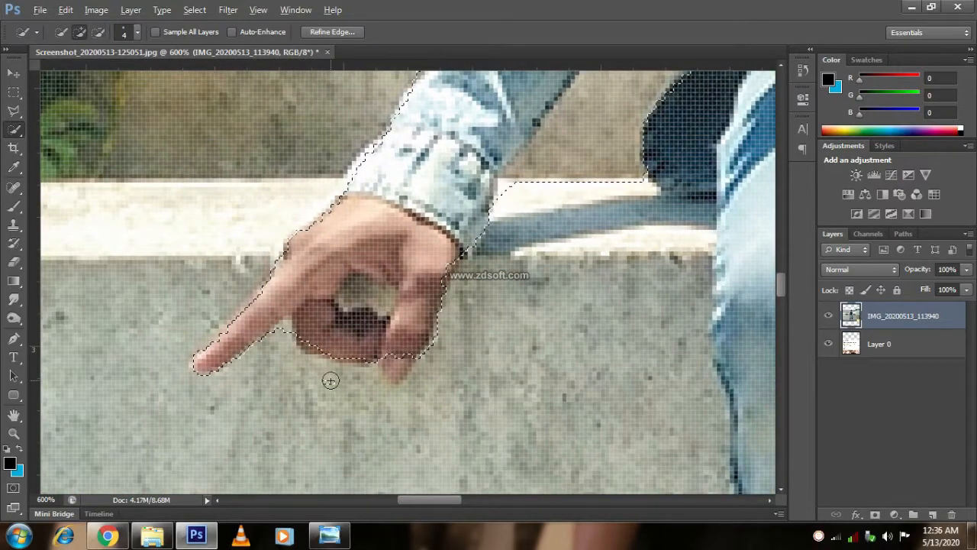
{"action": "left_click_drag", "start_coordinate": [326, 346], "coordinate": [272, 413]}
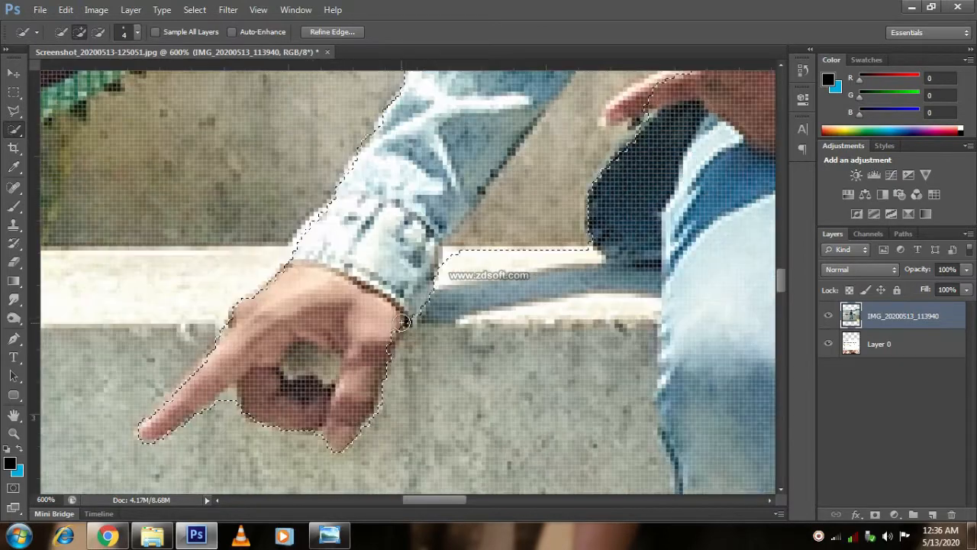
- Subtract the wall area between the outstretched sleeve and the man's torso from the selection
{"action": "left_click", "coordinate": [97, 32]}
{"action": "left_click_drag", "start_coordinate": [532, 190], "coordinate": [474, 264]}
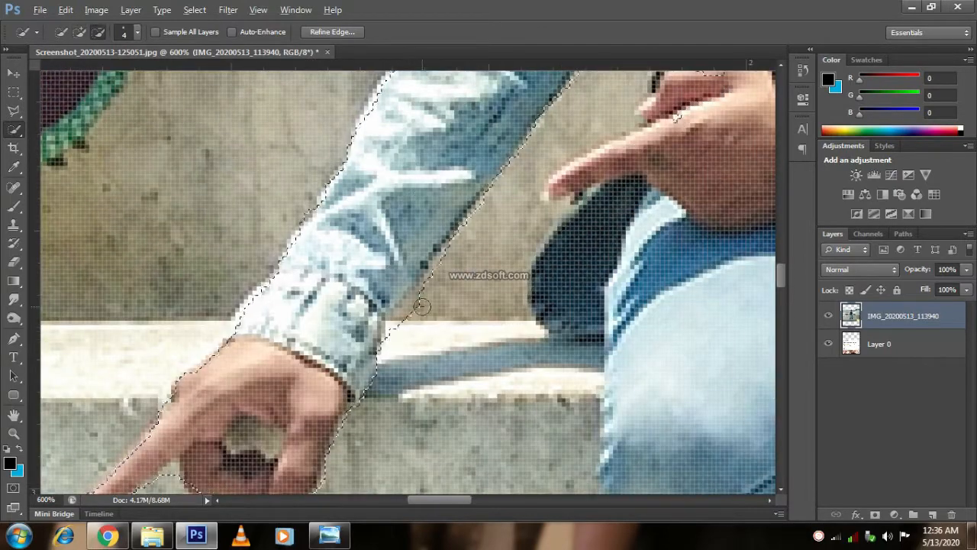
{"action": "scroll", "coordinate": [500, 224], "scroll_direction": "up", "scroll_amount": 1}
{"action": "scroll", "coordinate": [500, 224], "scroll_direction": "right", "scroll_amount": 1}
{"action": "scroll", "coordinate": [415, 299], "scroll_direction": "up", "scroll_amount": 1}
{"action": "scroll", "coordinate": [415, 299], "scroll_direction": "right", "scroll_amount": 1}
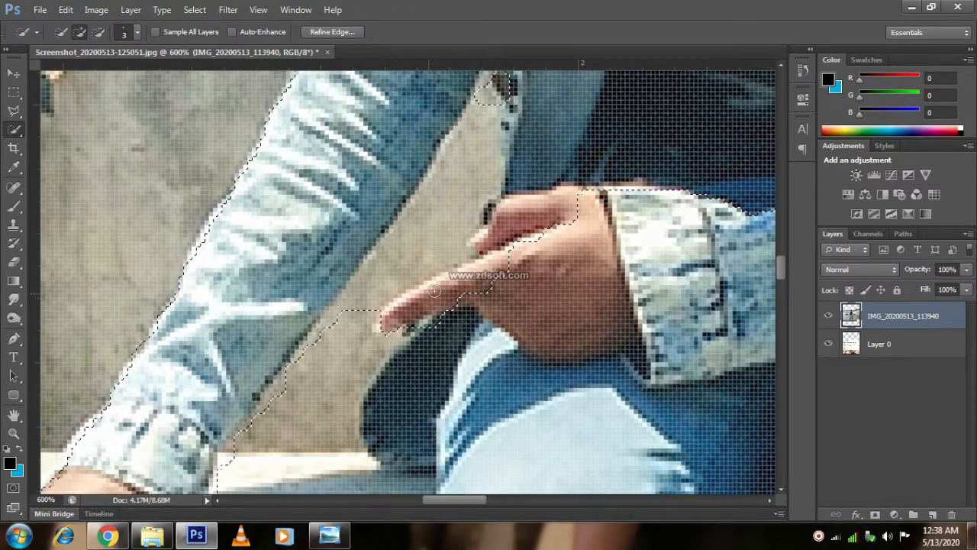
{"action": "left_click", "coordinate": [442, 212], "text": "alt"}
- Add the jacket cuff and the knee below the folded hand to the selection
{"action": "mouse_move", "coordinate": [571, 269]}
{"action": "left_mouse_down"}
{"action": "mouse_move", "coordinate": [499, 209]}
{"action": "mouse_move", "coordinate": [407, 252]}
{"action": "mouse_move", "coordinate": [325, 252]}
{"action": "left_mouse_up"}
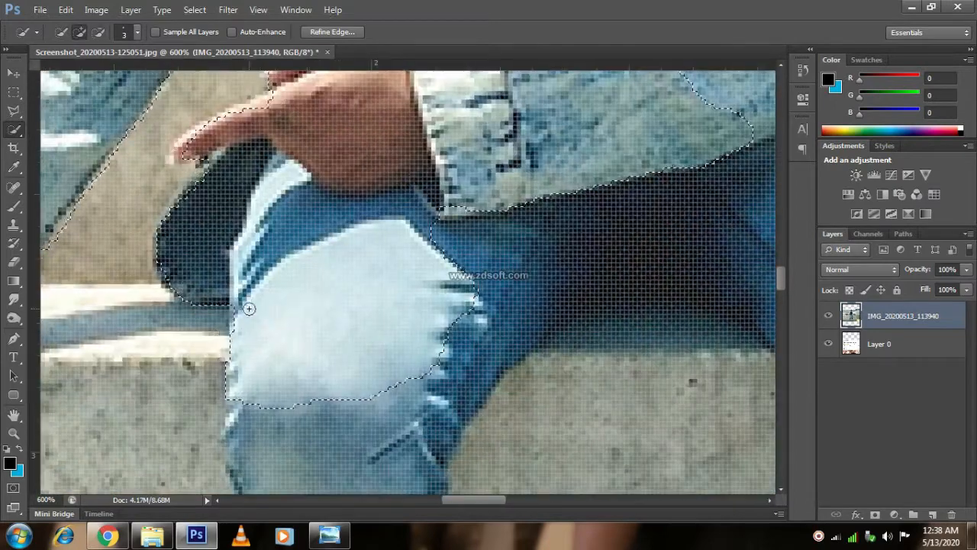
{"action": "left_click_drag", "start_coordinate": [263, 458], "coordinate": [275, 298]}
{"action": "left_click_drag", "start_coordinate": [280, 248], "coordinate": [284, 366]}
- Enlarge the selection brush to 7, extend the selection down the first trouser leg to the ankle and trim its edge
{"action": "key", "text": "bracketright"}
{"action": "key", "text": "bracketright"}
{"action": "key", "text": "bracketright"}
{"action": "key", "text": "bracketright"}
{"action": "left_click_drag", "start_coordinate": [279, 298], "coordinate": [280, 179]}
{"action": "mouse_move", "coordinate": [305, 267]}
{"action": "left_mouse_down"}
{"action": "mouse_move", "coordinate": [331, 374]}
{"action": "mouse_move", "coordinate": [302, 107]}
{"action": "left_mouse_up"}
{"action": "left_click", "coordinate": [328, 321]}
{"action": "mouse_move", "coordinate": [307, 292]}
{"action": "left_mouse_down"}
{"action": "mouse_move", "coordinate": [281, 161]}
{"action": "mouse_move", "coordinate": [229, 260]}
{"action": "left_mouse_up"}
{"action": "left_click", "coordinate": [339, 286]}
{"action": "left_click_drag", "start_coordinate": [338, 286], "coordinate": [319, 145]}
{"action": "left_click", "coordinate": [193, 166], "text": "alt"}
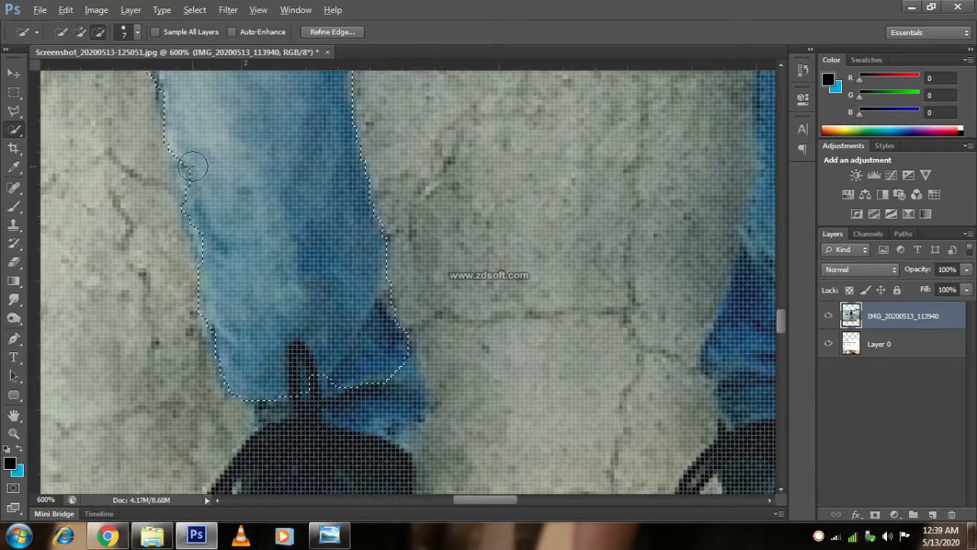
- Add the first shoe, including its laces and sole, to the selection
{"action": "left_click_drag", "start_coordinate": [336, 390], "coordinate": [318, 297]}
{"action": "mouse_move", "coordinate": [328, 305]}
{"action": "left_mouse_down"}
{"action": "mouse_move", "coordinate": [367, 336]}
{"action": "mouse_move", "coordinate": [395, 255]}
{"action": "left_mouse_up"}
{"action": "mouse_move", "coordinate": [382, 283]}
{"action": "left_mouse_down"}
{"action": "mouse_move", "coordinate": [367, 382]}
{"action": "mouse_move", "coordinate": [377, 267]}
{"action": "left_mouse_up"}
{"action": "mouse_move", "coordinate": [366, 359]}
{"action": "left_mouse_down"}
{"action": "mouse_move", "coordinate": [424, 272]}
{"action": "mouse_move", "coordinate": [506, 230]}
{"action": "left_mouse_up"}
{"action": "left_click_drag", "start_coordinate": [363, 368], "coordinate": [324, 374]}
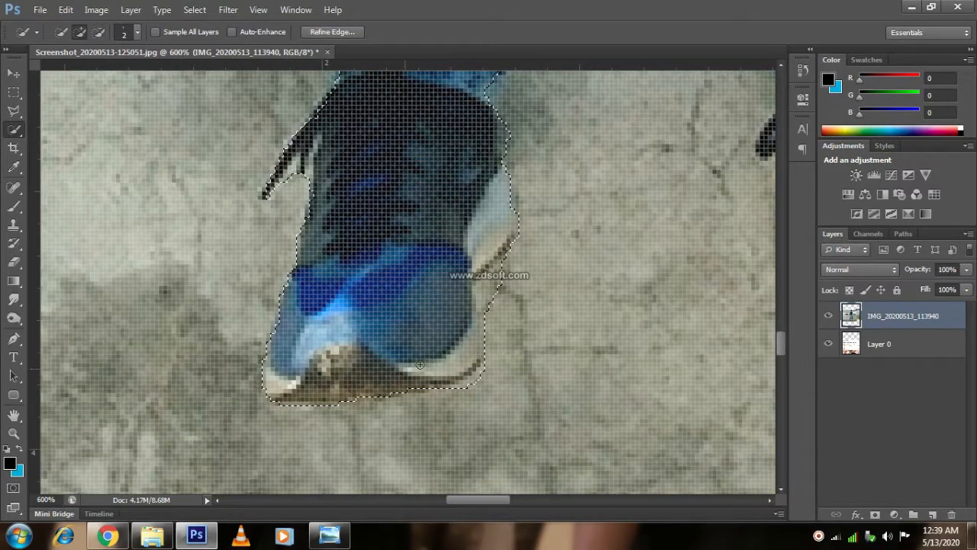
- Fit the selection around the wall opening between the knees and extend it down the second leg
{"action": "scroll", "coordinate": [354, 350], "scroll_direction": "up", "scroll_amount": 5}
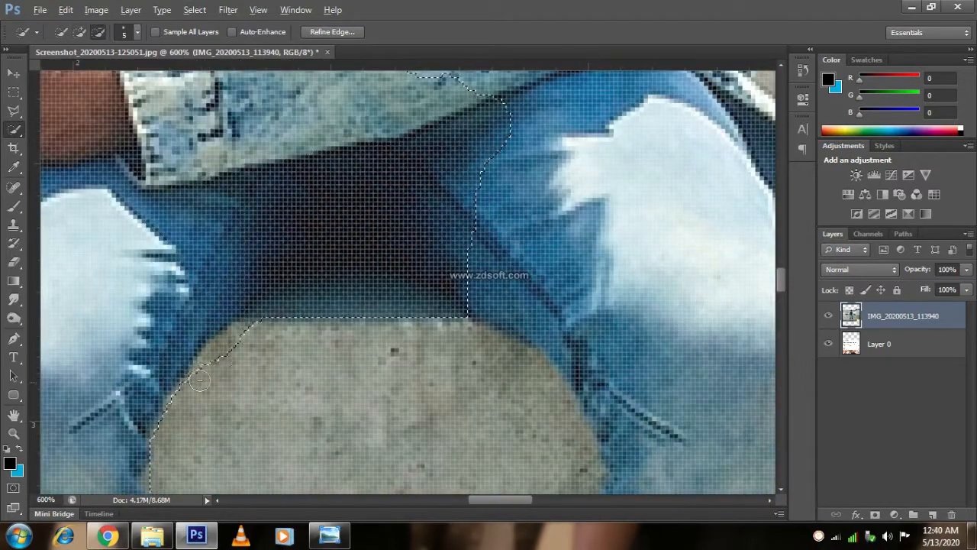
{"action": "left_click_drag", "start_coordinate": [478, 324], "coordinate": [665, 337]}
{"action": "mouse_move", "coordinate": [665, 337]}
{"action": "left_mouse_down"}
{"action": "mouse_move", "coordinate": [426, 392]}
{"action": "mouse_move", "coordinate": [584, 397]}
{"action": "left_mouse_up"}
{"action": "mouse_move", "coordinate": [585, 397]}
{"action": "left_mouse_down"}
{"action": "mouse_move", "coordinate": [540, 228]}
{"action": "mouse_move", "coordinate": [396, 406]}
{"action": "left_mouse_up"}
{"action": "mouse_move", "coordinate": [396, 406]}
{"action": "left_mouse_down"}
{"action": "mouse_move", "coordinate": [368, 227]}
{"action": "mouse_move", "coordinate": [326, 447]}
{"action": "left_mouse_up"}
{"action": "mouse_move", "coordinate": [327, 446]}
{"action": "left_mouse_down"}
{"action": "mouse_move", "coordinate": [305, 280]}
{"action": "mouse_move", "coordinate": [259, 477]}
{"action": "left_mouse_up"}
{"action": "mouse_move", "coordinate": [260, 477]}
{"action": "left_mouse_down"}
{"action": "mouse_move", "coordinate": [321, 220]}
{"action": "mouse_move", "coordinate": [333, 75]}
{"action": "left_mouse_up"}
{"action": "mouse_move", "coordinate": [336, 75]}
{"action": "left_mouse_down"}
{"action": "mouse_move", "coordinate": [341, 117]}
{"action": "mouse_move", "coordinate": [319, 293]}
{"action": "left_mouse_up"}
{"action": "mouse_move", "coordinate": [341, 488]}
{"action": "left_mouse_down"}
{"action": "mouse_move", "coordinate": [349, 233]}
{"action": "mouse_move", "coordinate": [326, 355]}
{"action": "left_mouse_up"}
{"action": "left_click_drag", "start_coordinate": [325, 355], "coordinate": [319, 238]}
- Fit the selection's edge to the toe and sole of the second shoe
{"action": "scroll", "coordinate": [287, 244], "scroll_direction": "down", "scroll_amount": 3}
{"action": "key", "text": "alt"}
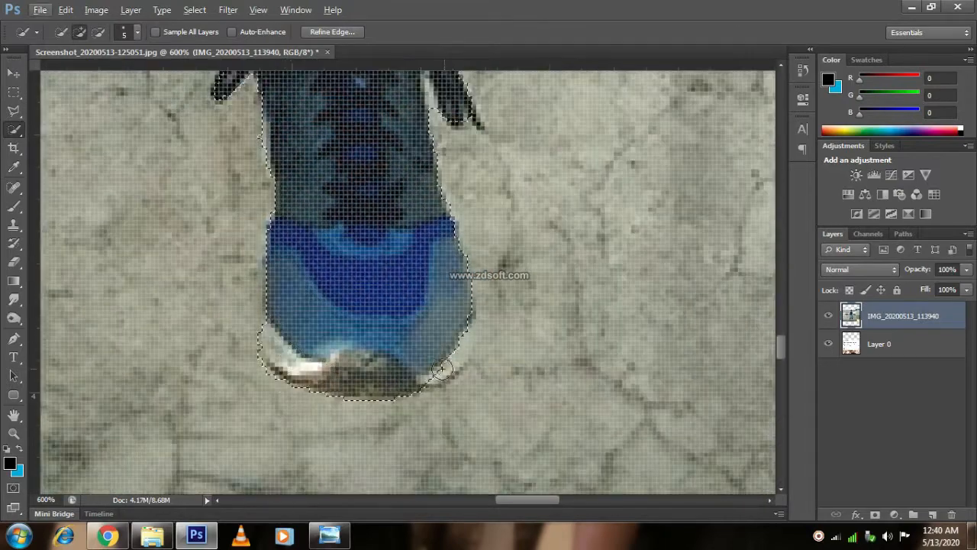
{"action": "left_click", "coordinate": [437, 374], "text": "alt"}
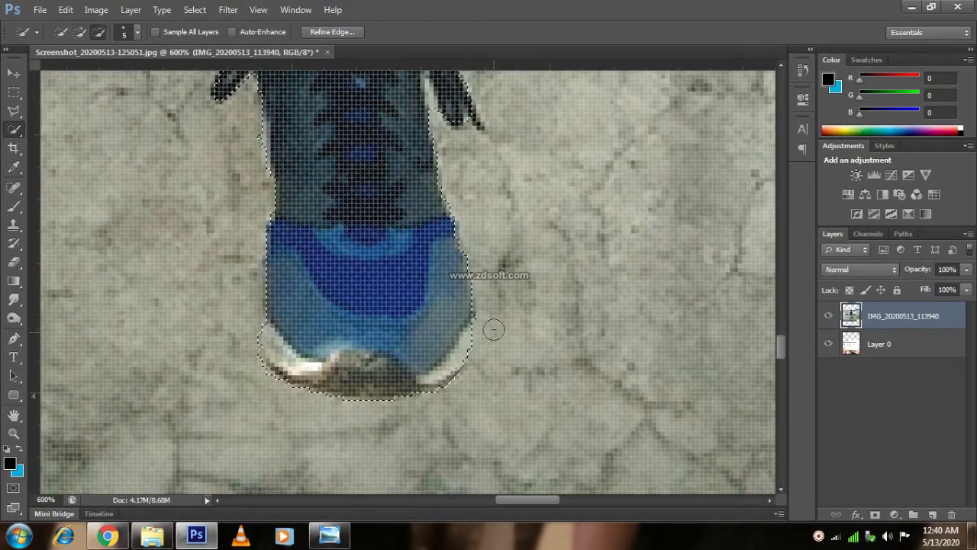
- Fit the selection to the jacket's hem, the bent sleeve, the shoulder and the ear on the man's other side
{"action": "scroll", "coordinate": [465, 331], "scroll_direction": "up", "scroll_amount": 6}
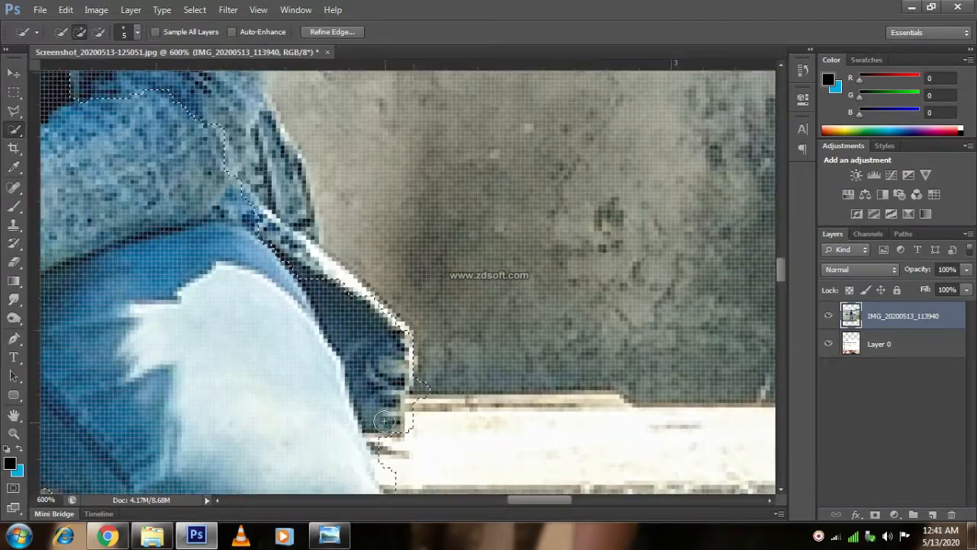
{"action": "scroll", "coordinate": [432, 352], "scroll_direction": "up", "scroll_amount": 4}
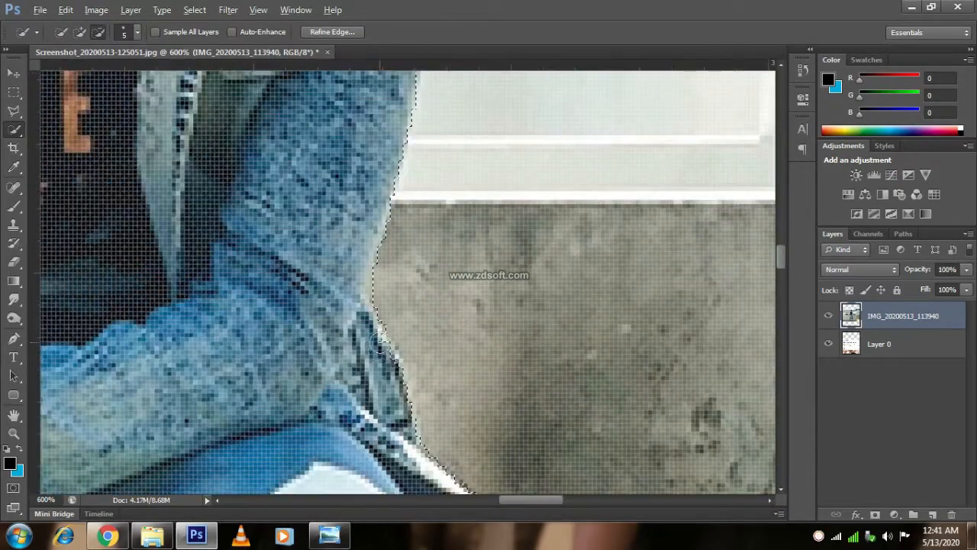
{"action": "scroll", "coordinate": [376, 344], "scroll_direction": "up", "scroll_amount": 8}
{"action": "mouse_move", "coordinate": [346, 266]}
{"action": "left_mouse_down"}
{"action": "mouse_move", "coordinate": [408, 346]}
{"action": "mouse_move", "coordinate": [437, 294]}
{"action": "left_mouse_up"}
{"action": "scroll", "coordinate": [336, 248], "scroll_direction": "up", "scroll_amount": 4}
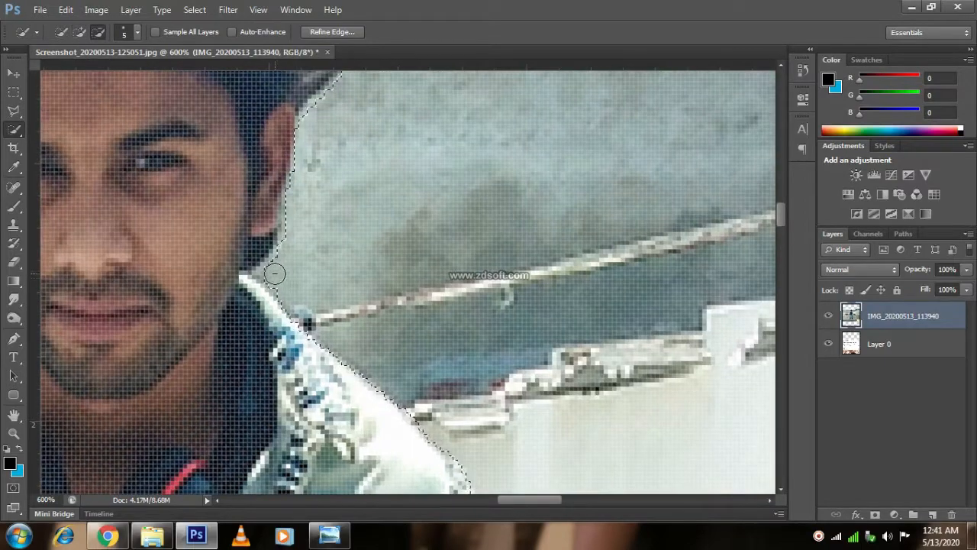
{"action": "left_click_drag", "start_coordinate": [294, 145], "coordinate": [328, 289]}
- Correct the selection around the pointing finger and thumb of the hand resting on the lap
{"action": "key", "text": "ctrl+minus"}
{"action": "key", "text": "ctrl+minus"}
{"action": "key", "text": "ctrl+minus"}
{"action": "key", "text": "ctrl+minus"}
{"action": "key", "text": "ctrl+plus"}
{"action": "left_click_drag", "start_coordinate": [313, 412], "coordinate": [336, 125]}
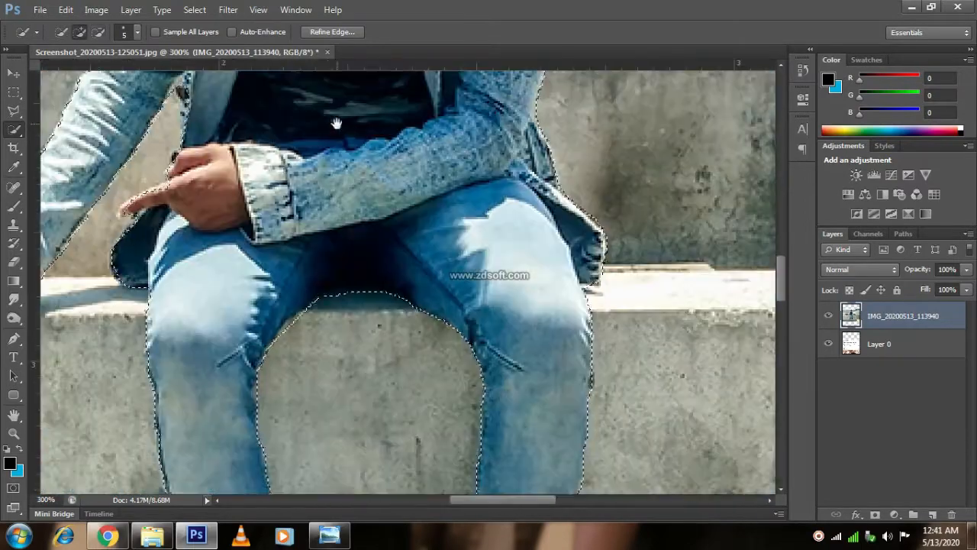
{"action": "key", "text": "ctrl+plus"}
{"action": "key", "text": "ctrl+plus"}
{"action": "key", "text": "ctrl+plus"}
{"action": "key", "text": "ctrl+plus"}
{"action": "left_click_drag", "start_coordinate": [137, 229], "coordinate": [577, 343]}
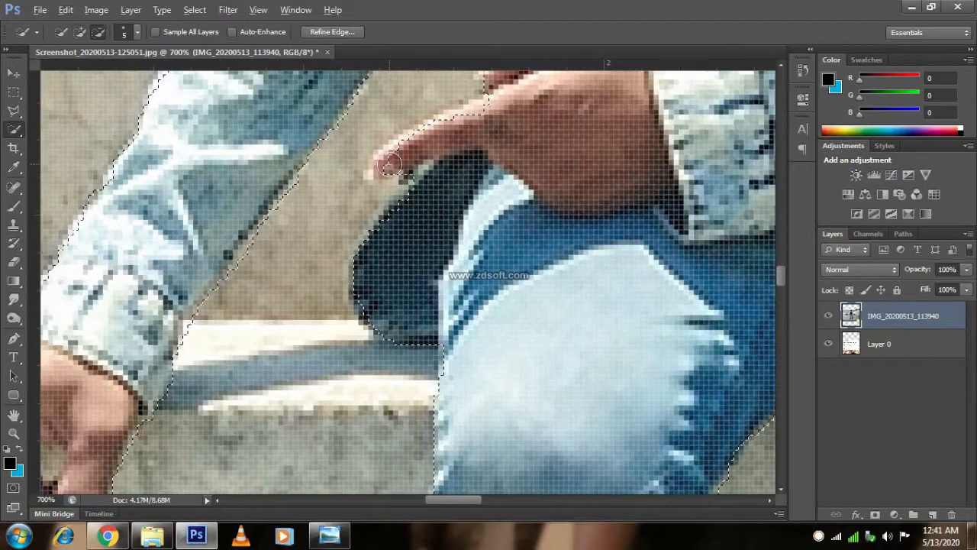
{"action": "left_click_drag", "start_coordinate": [397, 149], "coordinate": [345, 225]}
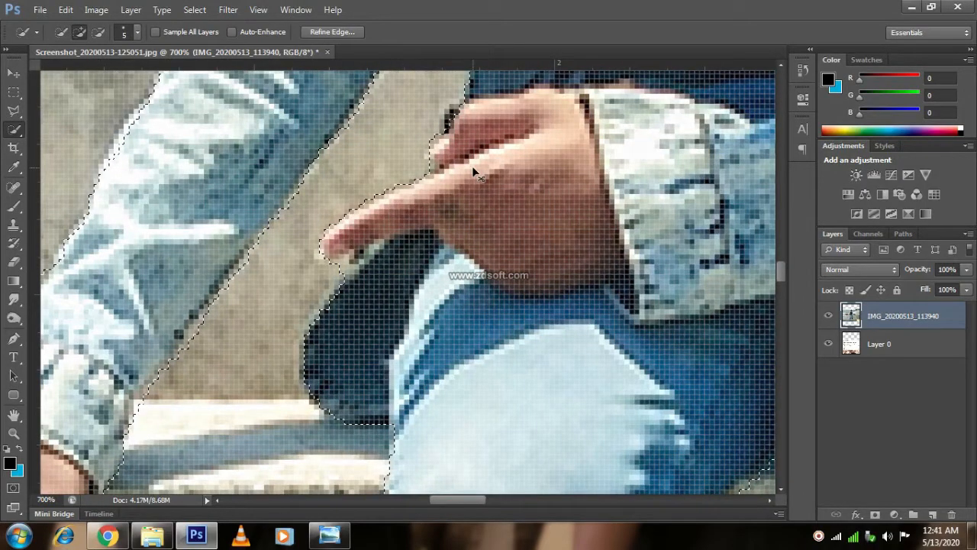
- Open Refine Edge for the man's selection and brush along the outline of his hair with the Refine Radius tool
{"action": "key", "text": "ctrl+minus"}
{"action": "key", "text": "ctrl+minus"}
{"action": "key", "text": "ctrl+minus"}
{"action": "key", "text": "ctrl+minus"}
{"action": "left_click_drag", "start_coordinate": [470, 163], "coordinate": [634, 481]}
{"action": "left_click", "coordinate": [332, 32]}
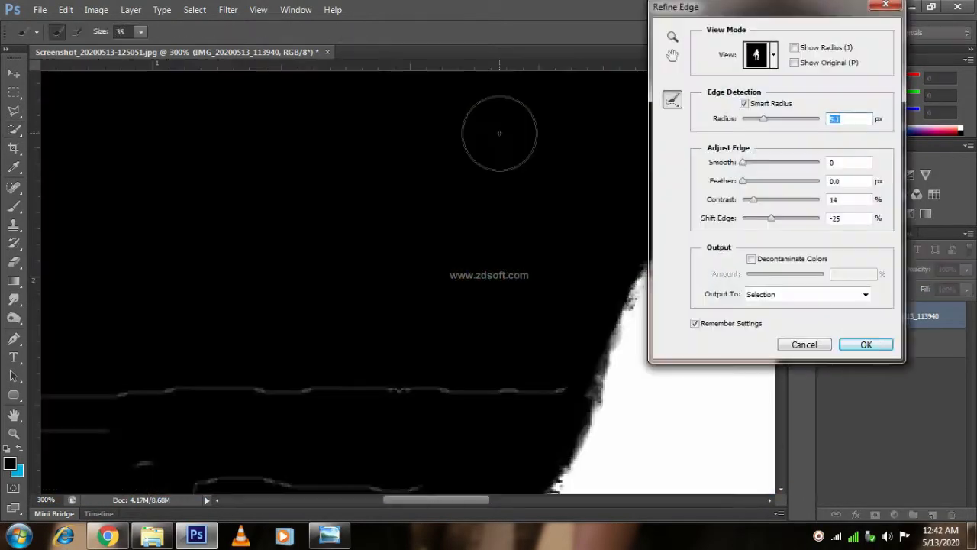
{"action": "mouse_move", "coordinate": [533, 211]}
{"action": "left_mouse_down"}
{"action": "mouse_move", "coordinate": [216, 273]}
{"action": "mouse_move", "coordinate": [521, 184]}
{"action": "left_mouse_up"}
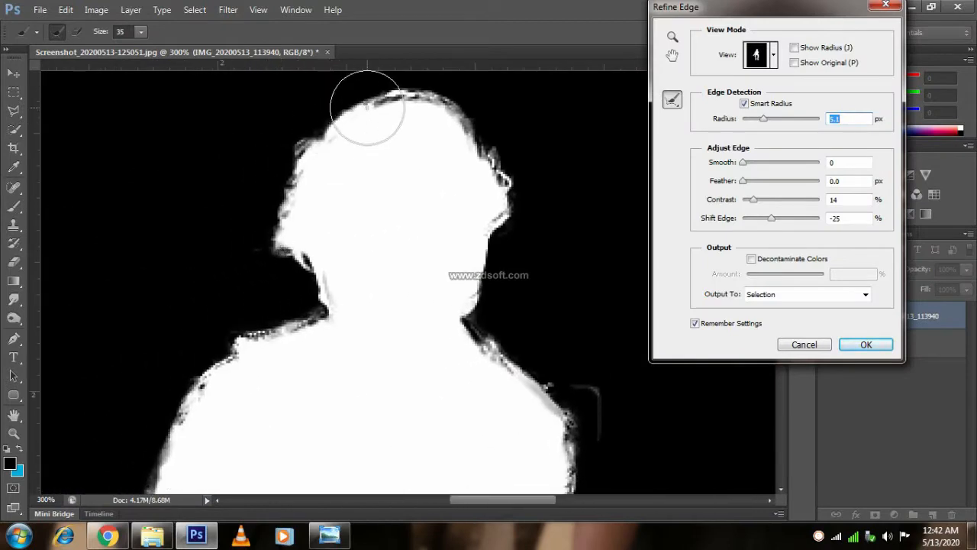
{"action": "mouse_move", "coordinate": [390, 109]}
{"action": "left_mouse_down"}
{"action": "mouse_move", "coordinate": [382, 146]}
{"action": "mouse_move", "coordinate": [445, 144]}
{"action": "mouse_move", "coordinate": [491, 226]}
{"action": "mouse_move", "coordinate": [490, 246]}
{"action": "left_mouse_up"}
- Reduce the Refine Radius brush to size 10 and brush along the man's hair, neck and shoulder outline
{"action": "key", "text": "bracketleft"}
{"action": "key", "text": "bracketleft"}
{"action": "key", "text": "bracketleft"}
{"action": "mouse_move", "coordinate": [324, 170]}
{"action": "left_mouse_down"}
{"action": "mouse_move", "coordinate": [276, 234]}
{"action": "mouse_move", "coordinate": [304, 324]}
{"action": "left_mouse_up"}
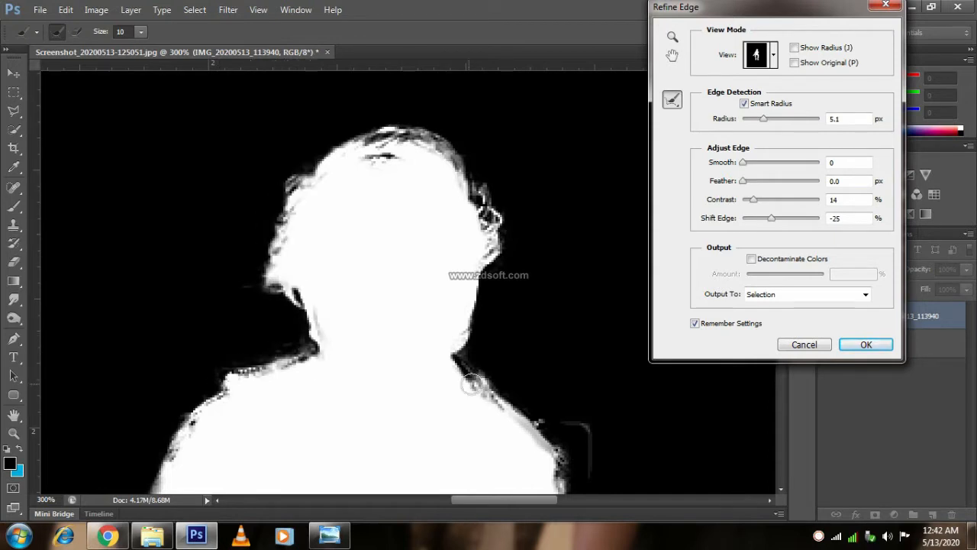
{"action": "left_click_drag", "start_coordinate": [489, 387], "coordinate": [494, 393]}
{"action": "mouse_move", "coordinate": [513, 390]}
{"action": "left_mouse_down"}
{"action": "mouse_move", "coordinate": [453, 287]}
{"action": "mouse_move", "coordinate": [509, 380]}
{"action": "left_mouse_up"}
{"action": "left_click_drag", "start_coordinate": [512, 382], "coordinate": [490, 258]}
{"action": "left_click_drag", "start_coordinate": [487, 260], "coordinate": [469, 373]}
{"action": "mouse_move", "coordinate": [67, 361]}
{"action": "left_mouse_down"}
{"action": "mouse_move", "coordinate": [244, 296]}
{"action": "mouse_move", "coordinate": [323, 222]}
{"action": "left_mouse_up"}
{"action": "left_click_drag", "start_coordinate": [496, 362], "coordinate": [391, 208]}
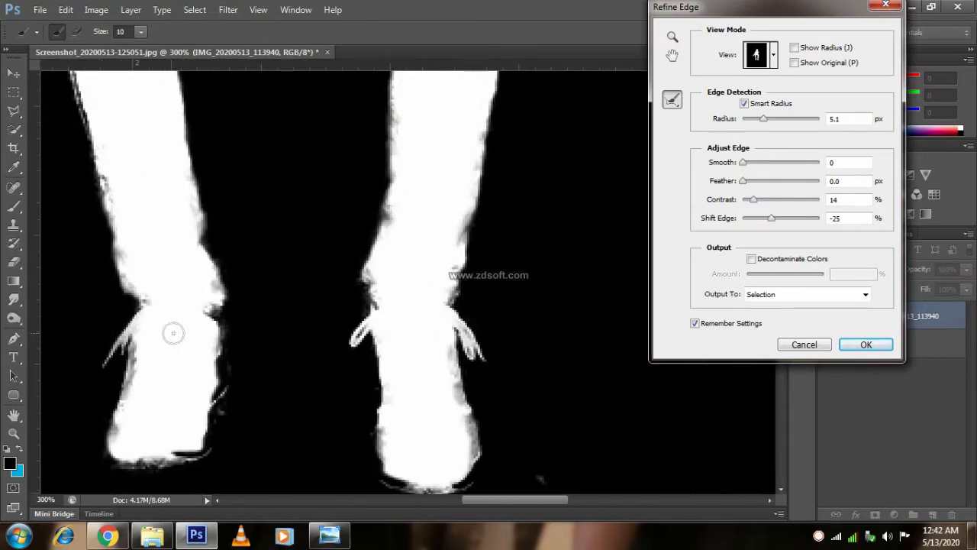
- Check the mask's outline over the whole figure and around the hands, and apply the edge refinement to the selection
{"action": "key", "text": "ctrl+0"}
{"action": "key", "text": "ctrl+minus"}
{"action": "key", "text": "ctrl+plus"}
{"action": "key", "text": "ctrl+plus"}
{"action": "key", "text": "ctrl+plus"}
{"action": "key", "text": "ctrl+plus"}
{"action": "key", "text": "ctrl+plus"}
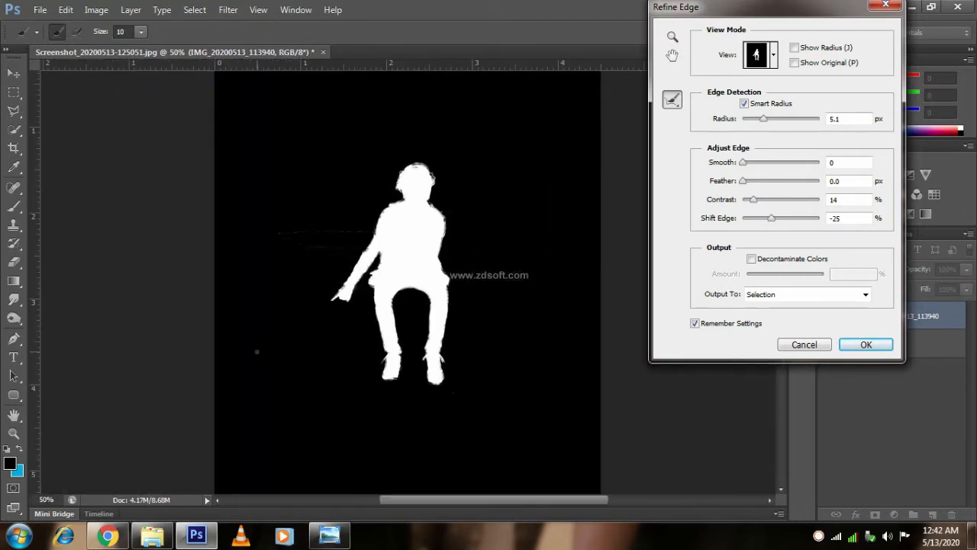
{"action": "left_click_drag", "start_coordinate": [257, 351], "coordinate": [499, 306]}
{"action": "mouse_move", "coordinate": [211, 306]}
{"action": "left_mouse_down"}
{"action": "mouse_move", "coordinate": [156, 349]}
{"action": "mouse_move", "coordinate": [174, 353]}
{"action": "left_mouse_up"}
{"action": "left_click", "coordinate": [867, 346]}
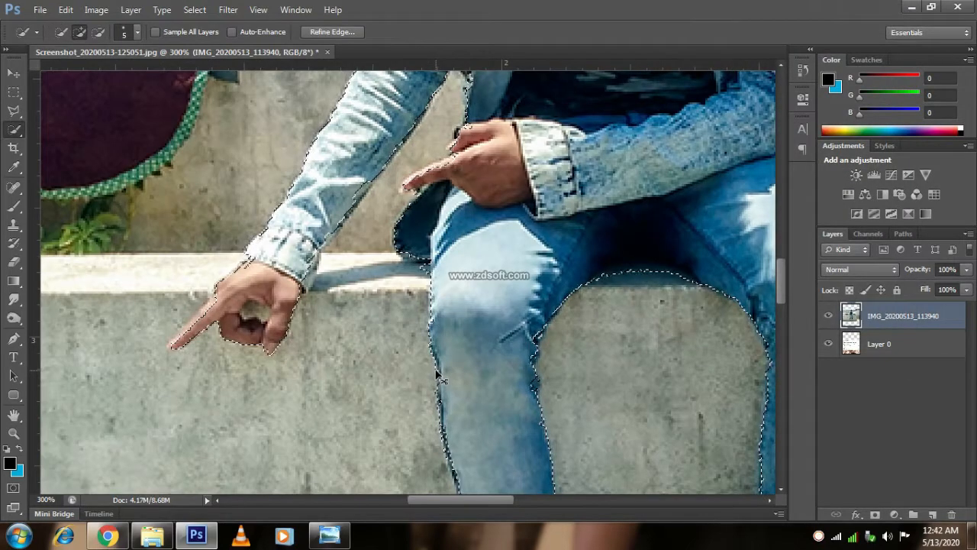
- Mask the photo layer with the refined selection and move the man to the right end of the post's upper edge
{"action": "key", "text": "ctrl+minus"}
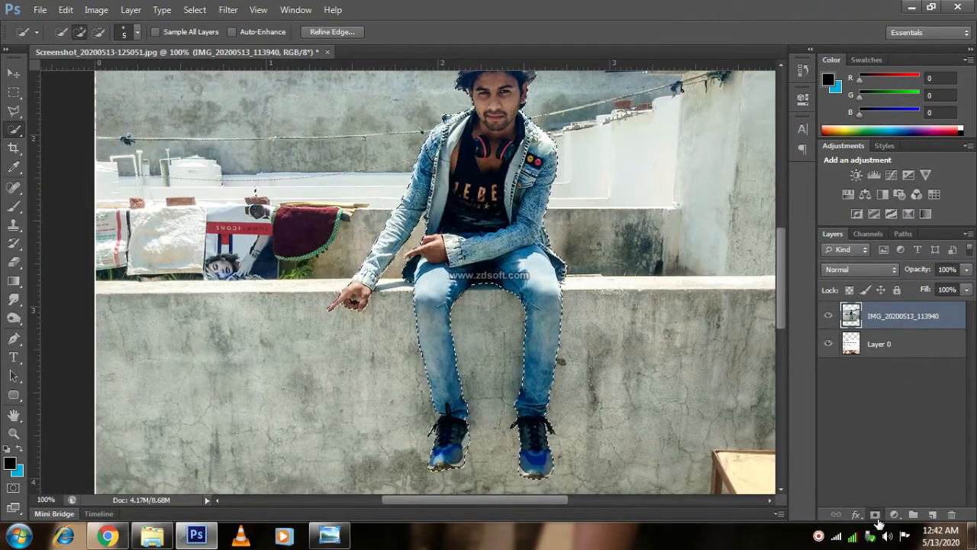
{"action": "left_click", "coordinate": [876, 514]}
{"action": "key", "text": "ctrl+minus"}
{"action": "key", "text": "ctrl+minus"}
{"action": "left_click", "coordinate": [13, 73]}
{"action": "left_click_drag", "start_coordinate": [428, 229], "coordinate": [541, 153]}
{"action": "key", "text": "ctrl+plus"}
{"action": "key", "text": "ctrl+plus"}
{"action": "key", "text": "ctrl+plus"}
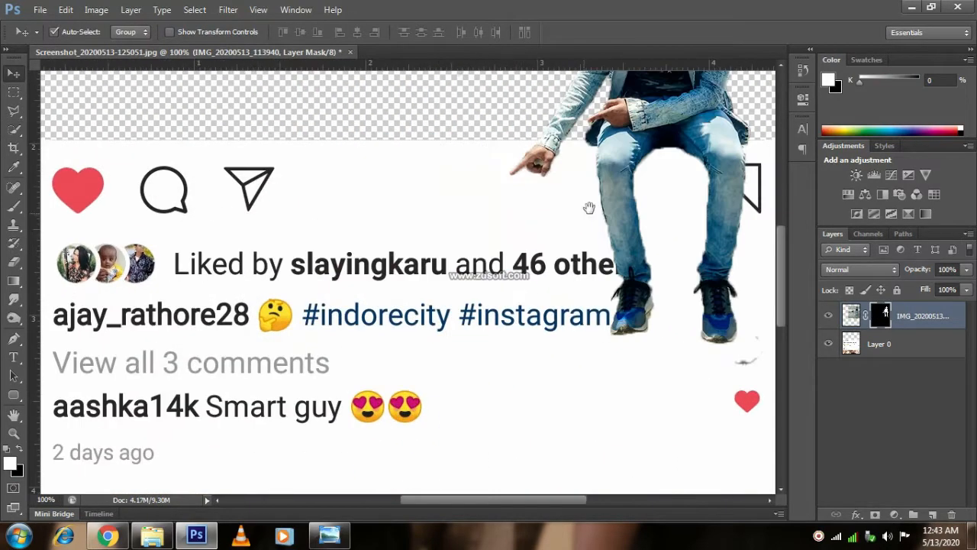
- Erase the leftover photo smudge below the shoes from the man's layer mask with the Eraser at size 80
{"action": "left_click_drag", "start_coordinate": [588, 208], "coordinate": [409, 245]}
{"action": "left_click", "coordinate": [15, 208]}
{"action": "left_click_drag", "start_coordinate": [574, 398], "coordinate": [556, 403]}
{"action": "key", "text": "ctrl+z"}
{"action": "left_click", "coordinate": [15, 263]}
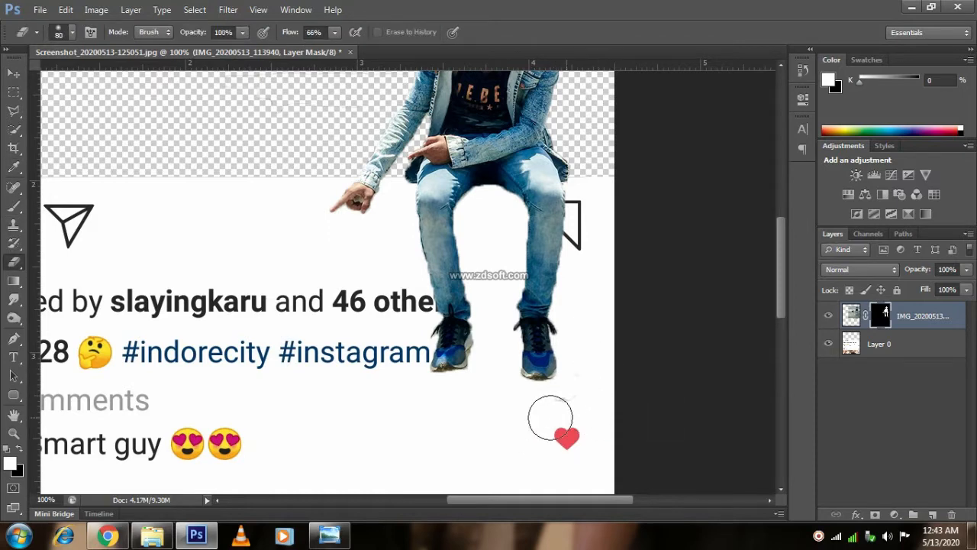
{"action": "scroll", "coordinate": [264, 360], "scroll_direction": "up", "scroll_amount": 3}
{"action": "left_click_drag", "start_coordinate": [304, 249], "coordinate": [273, 295]}
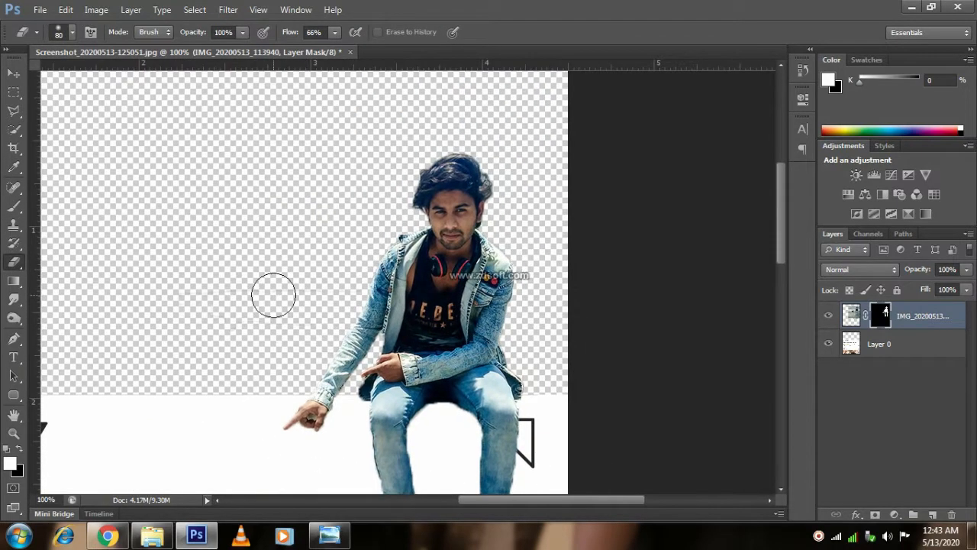
- Erase the faint photo remnants in the transparent area beside the pointing arm from the layer mask
{"action": "left_click", "coordinate": [15, 74]}
{"action": "key", "text": "ctrl+plus"}
{"action": "key", "text": "ctrl+plus"}
{"action": "left_click_drag", "start_coordinate": [153, 296], "coordinate": [381, 271]}
{"action": "key", "text": "e"}
{"action": "left_click_drag", "start_coordinate": [311, 257], "coordinate": [496, 313]}
{"action": "left_click_drag", "start_coordinate": [516, 305], "coordinate": [373, 301]}
{"action": "left_click_drag", "start_coordinate": [435, 271], "coordinate": [355, 337]}
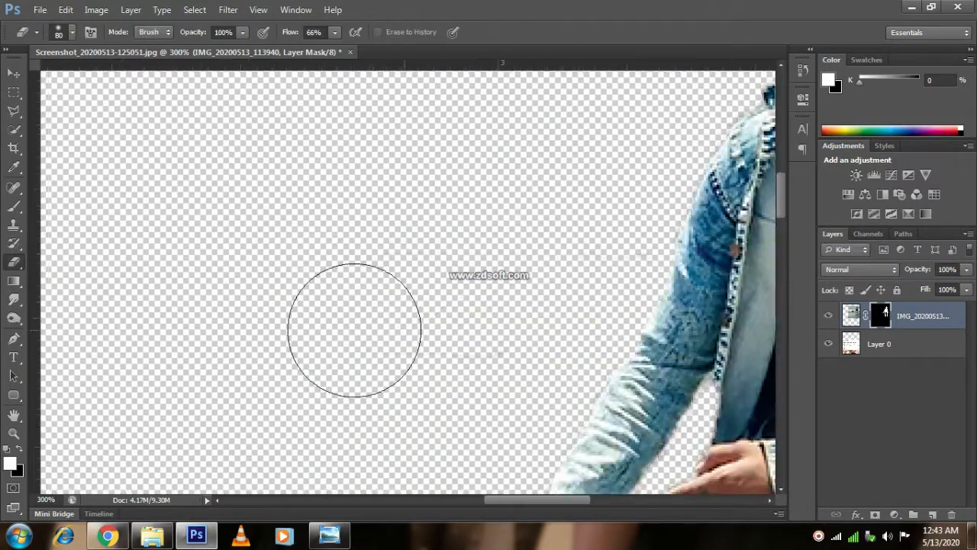
{"action": "left_click_drag", "start_coordinate": [485, 366], "coordinate": [378, 217]}
{"action": "left_click_drag", "start_coordinate": [443, 351], "coordinate": [349, 303]}
- Nudge the man's layer upward so he sits on the upper edge of the white post area
{"action": "left_click", "coordinate": [14, 76]}
{"action": "key", "text": "ctrl+minus"}
{"action": "key", "text": "ctrl+minus"}
{"action": "key", "text": "ctrl+minus"}
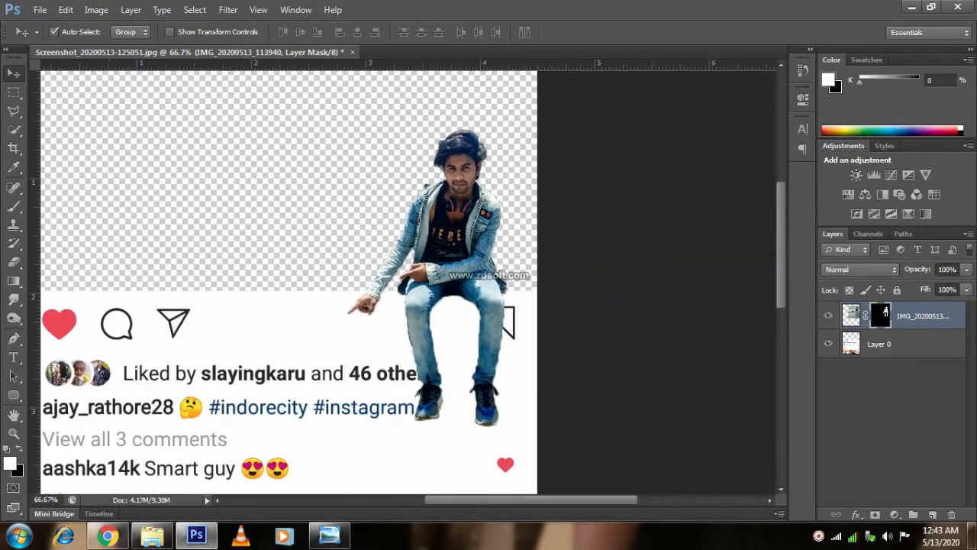
{"action": "key", "text": "ctrl+plus"}
{"action": "key", "text": "ctrl+plus"}
{"action": "left_click_drag", "start_coordinate": [539, 278], "coordinate": [426, 211]}
{"action": "key", "text": "Up"}
{"action": "key", "text": "Up"}
{"action": "key", "text": "Up"}
{"action": "key", "text": "Up"}
{"action": "key", "text": "Up"}
{"action": "key", "text": "Up"}
{"action": "key", "text": "Up"}
{"action": "key", "text": "Up"}
{"action": "key", "text": "Up"}
{"action": "key", "text": "Up"}
{"action": "key", "text": "Up"}
{"action": "key", "text": "Up"}
{"action": "key", "text": "Up"}
{"action": "key", "text": "Up"}
{"action": "key", "text": "Up"}
{"action": "key", "text": "Up"}
{"action": "key", "text": "Up"}
{"action": "key", "text": "Up"}
{"action": "key", "text": "Up"}
{"action": "key", "text": "Up"}
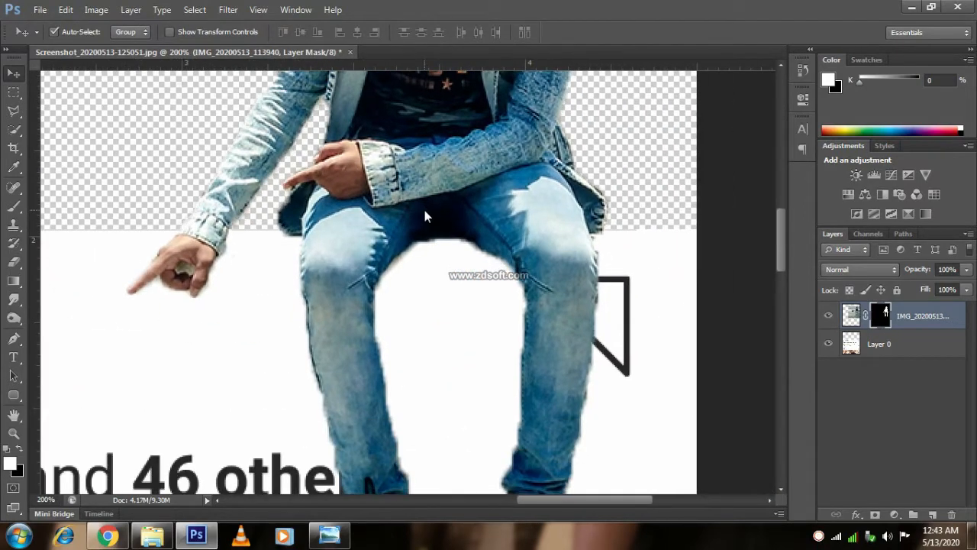
{"action": "scroll", "coordinate": [426, 216], "scroll_direction": "up", "scroll_amount": 2}
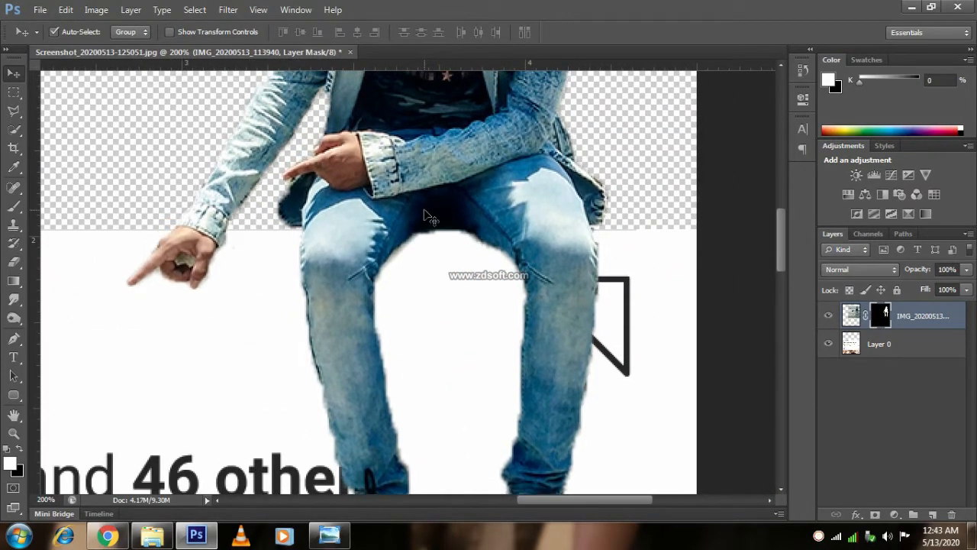
- Scale the man to about 118.8% and move him left of the bookmark icon, nudged up 10 px
{"action": "key", "text": "ctrl+minus"}
{"action": "key", "text": "ctrl+minus"}
{"action": "key", "text": "ctrl+minus"}
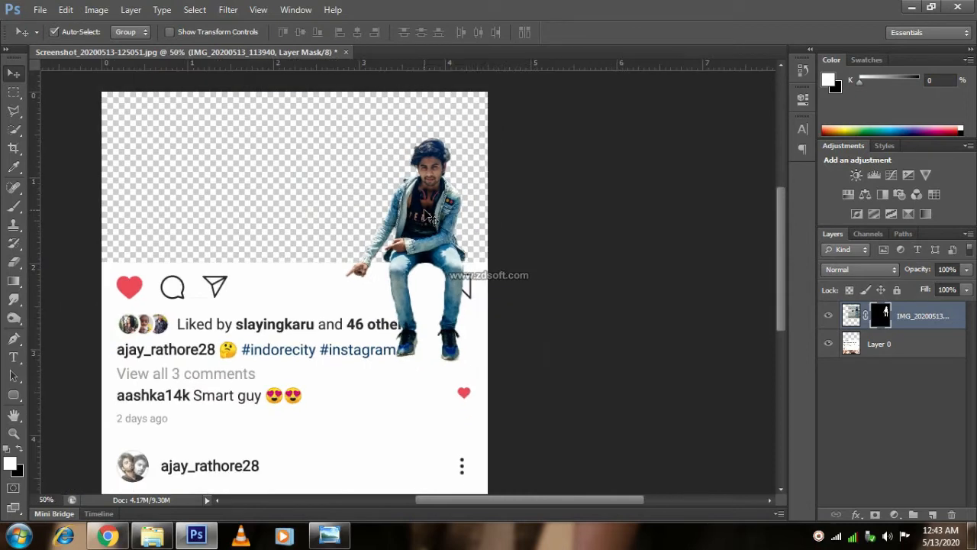
{"action": "key", "text": "ctrl+t"}
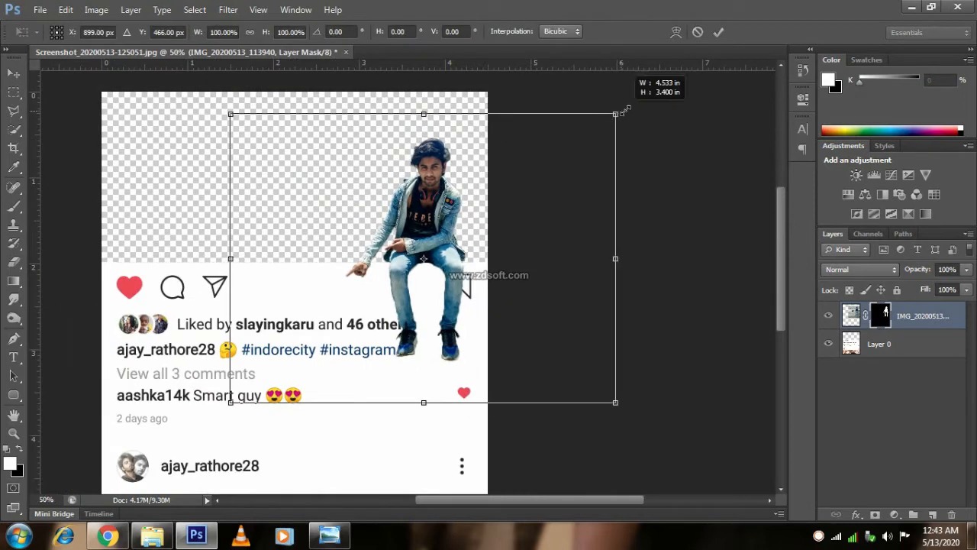
{"action": "left_click_drag", "start_coordinate": [619, 112], "coordinate": [665, 84]}
{"action": "left_click_drag", "start_coordinate": [561, 229], "coordinate": [511, 236]}
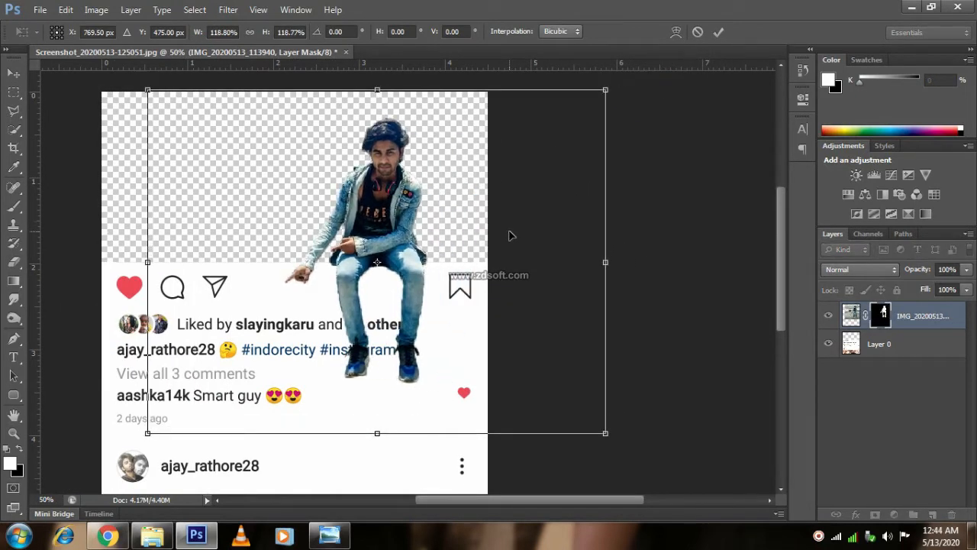
{"action": "key", "text": "Up"}
{"action": "key", "text": "Up"}
{"action": "key", "text": "Up"}
{"action": "key", "text": "Up"}
{"action": "key", "text": "Up"}
{"action": "key", "text": "Up"}
{"action": "key", "text": "Up"}
{"action": "key", "text": "Up"}
{"action": "key", "text": "Up"}
{"action": "key", "text": "Up"}
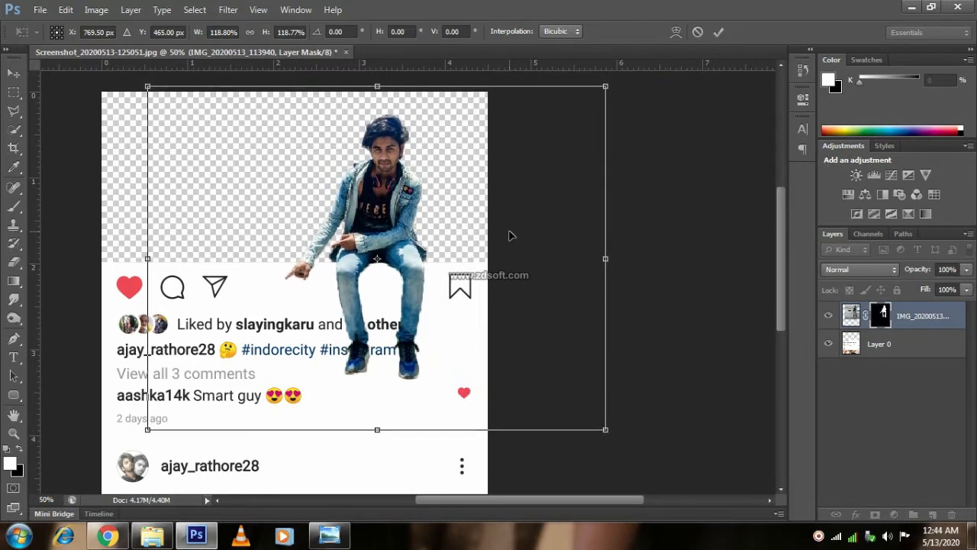
{"action": "key", "text": "Return"}
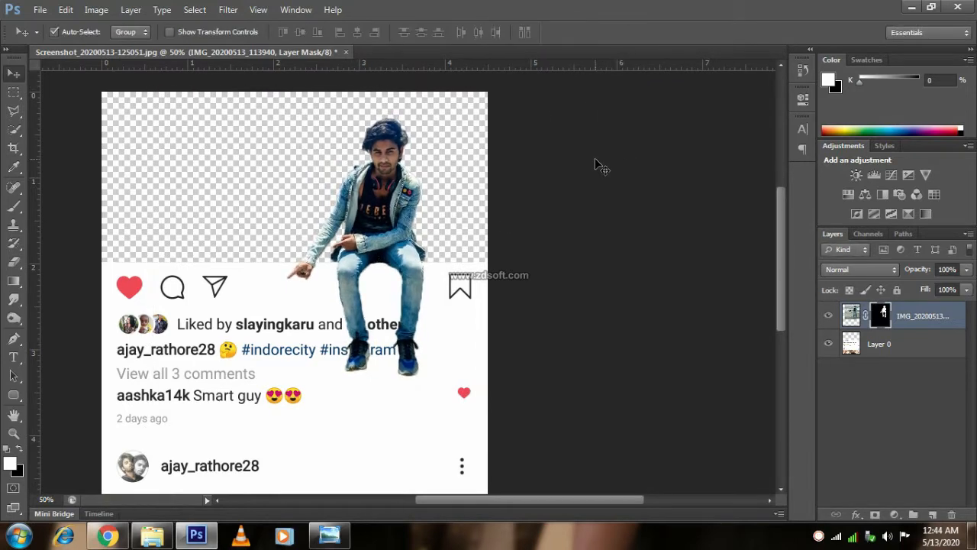
{"action": "key", "text": "ctrl+minus"}
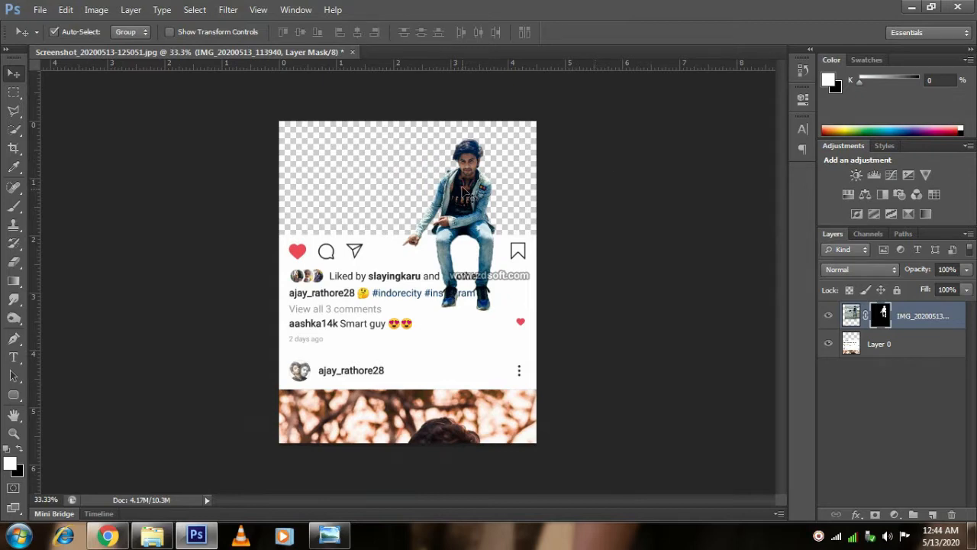
{"action": "key", "text": "ctrl+plus"}
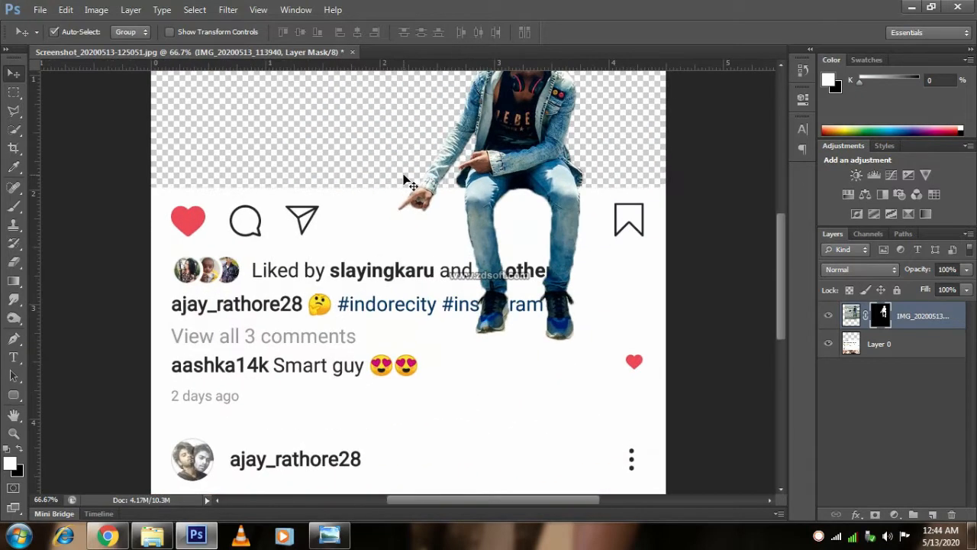
{"action": "key", "text": "ctrl+minus"}
{"action": "left_click", "coordinate": [828, 346]}
{"action": "left_click", "coordinate": [828, 345]}
- Place the clouds picture from the 3d instagram folder into the document directly above Layer 0
{"action": "left_click", "coordinate": [872, 343]}
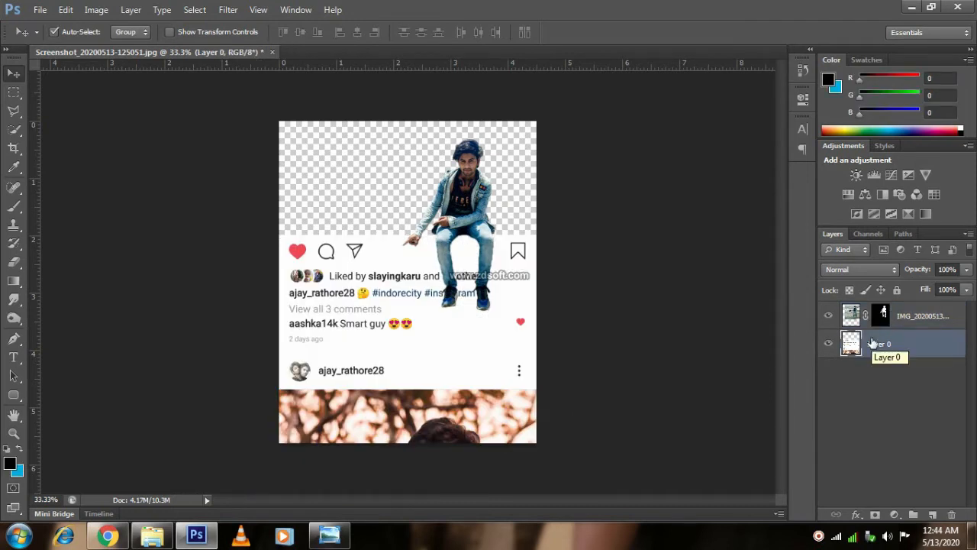
{"action": "left_click", "coordinate": [152, 539]}
{"action": "double_click", "coordinate": [190, 153]}
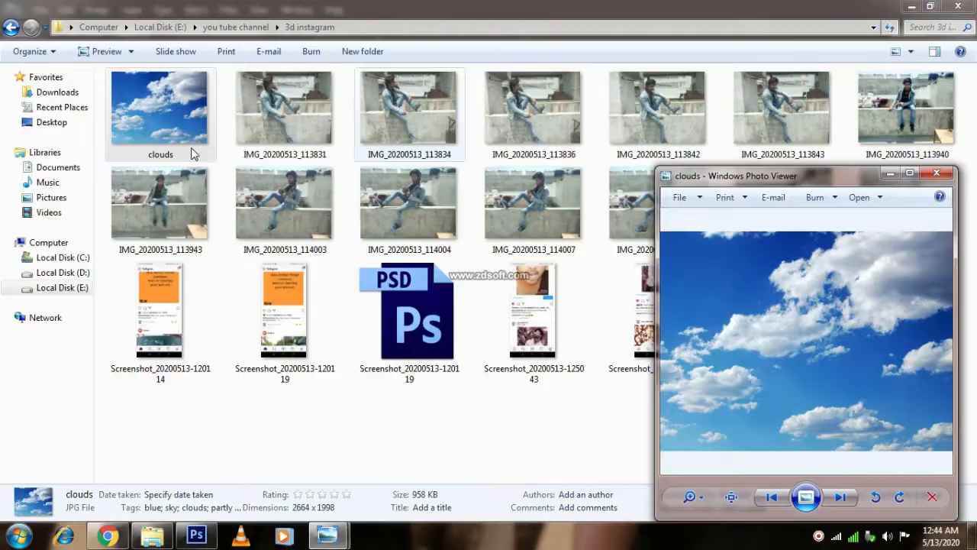
{"action": "left_click_drag", "start_coordinate": [191, 152], "coordinate": [374, 329]}
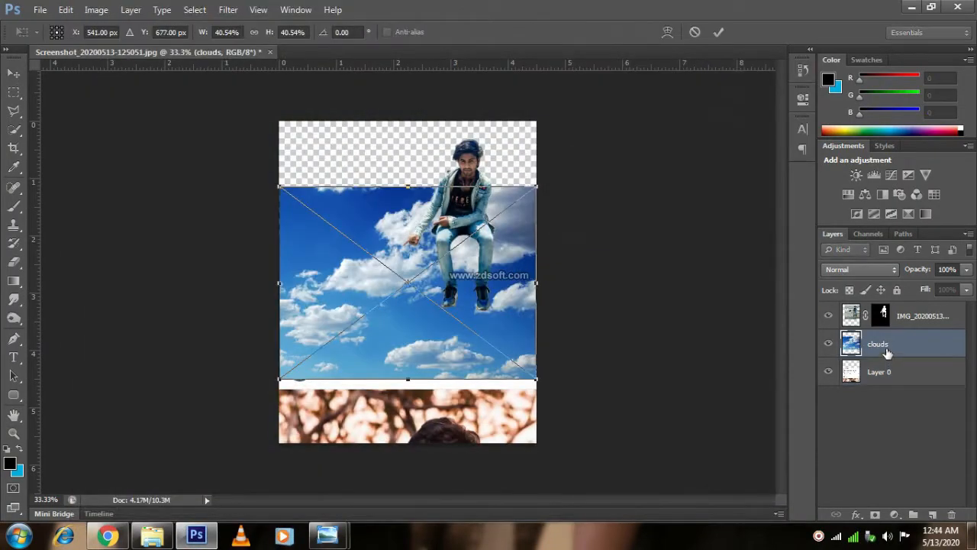
{"action": "left_click", "coordinate": [717, 32]}
- Move the clouds layer beneath Layer 0 and scale it to about 66.6% so the sky fills the area above the post
{"action": "left_click_drag", "start_coordinate": [878, 343], "coordinate": [882, 381]}
{"action": "left_click_drag", "start_coordinate": [512, 183], "coordinate": [508, 119]}
{"action": "key", "text": "ctrl+t"}
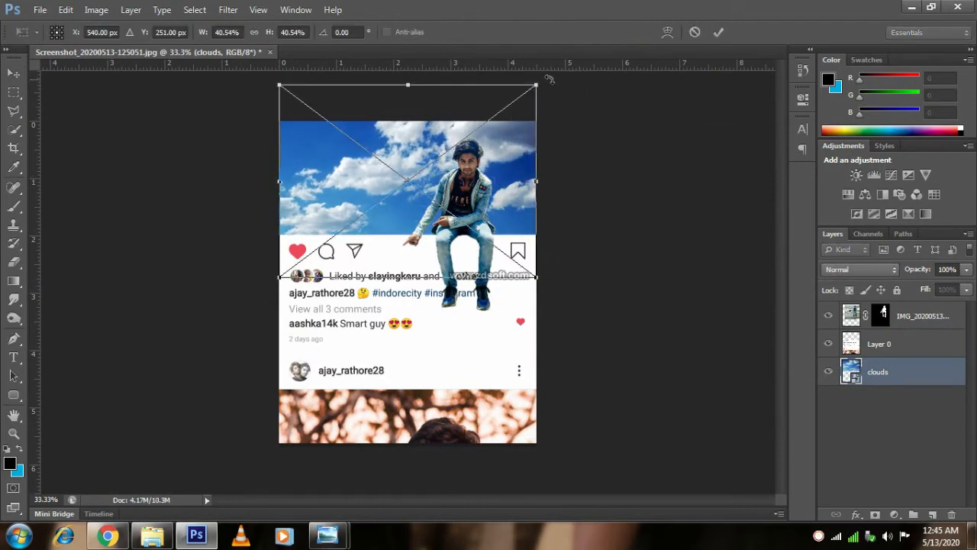
{"action": "left_click_drag", "start_coordinate": [537, 83], "coordinate": [627, 79]}
{"action": "left_click_drag", "start_coordinate": [523, 165], "coordinate": [499, 133]}
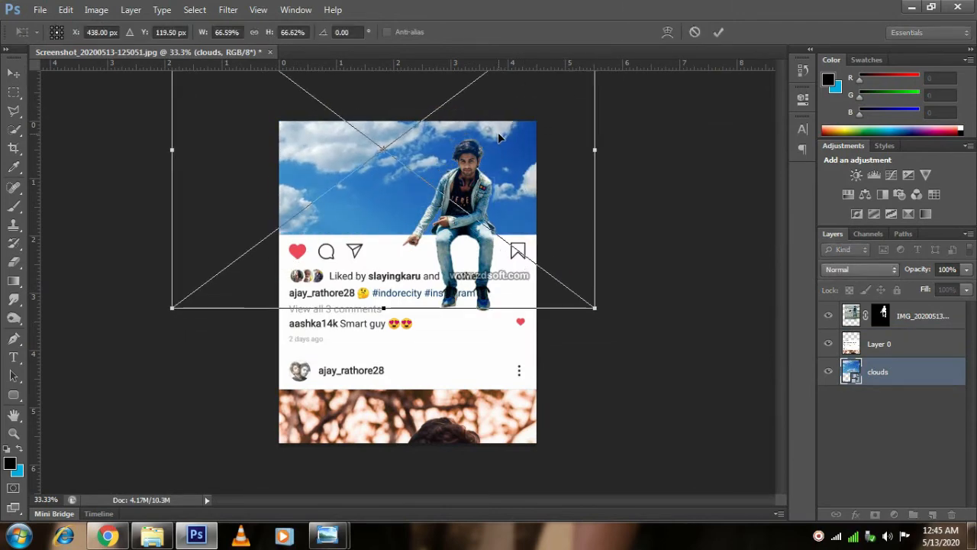
{"action": "key", "text": "Return"}
{"action": "left_click", "coordinate": [465, 191]}
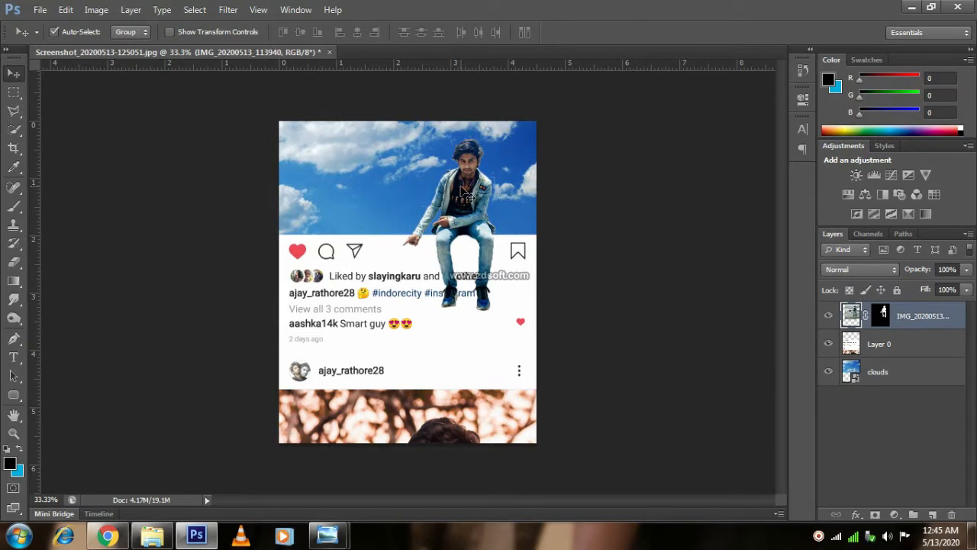
{"action": "key", "text": "ctrl+plus"}
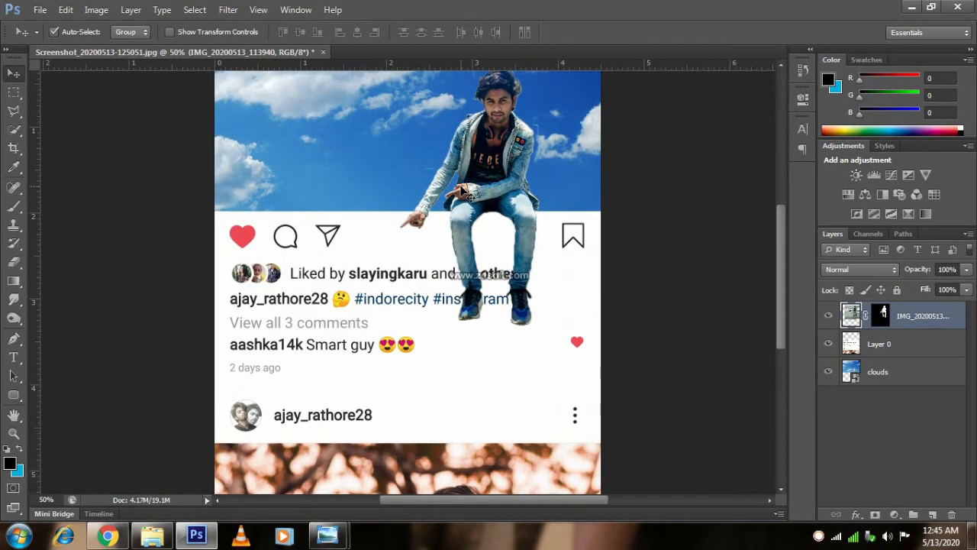
{"action": "left_click", "coordinate": [891, 344]}
{"action": "left_click", "coordinate": [828, 371]}
{"action": "left_click", "coordinate": [828, 372]}
{"action": "left_click", "coordinate": [828, 343]}
{"action": "left_click", "coordinate": [828, 343]}
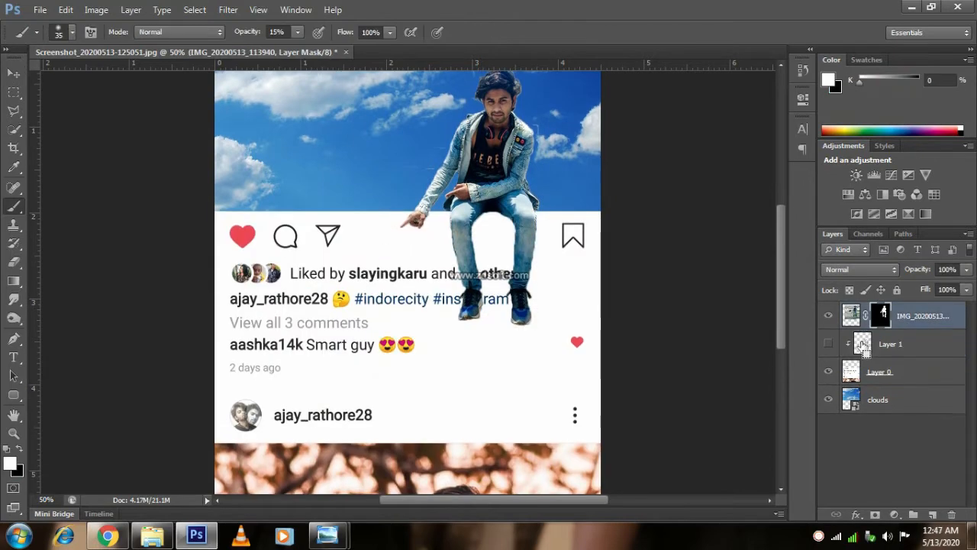
- Duplicate the man's masked photo layer
{"action": "key", "text": "ctrl+j"}
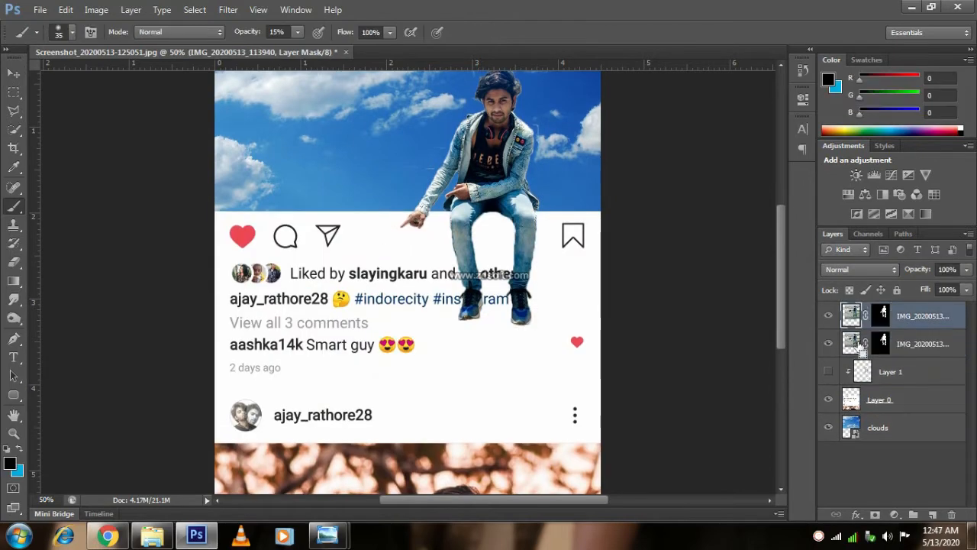
{"action": "left_click", "coordinate": [830, 316]}
{"action": "left_click", "coordinate": [830, 316]}
{"action": "left_click", "coordinate": [829, 316]}
{"action": "left_click", "coordinate": [826, 344]}
{"action": "left_click", "coordinate": [829, 316]}
{"action": "left_click_drag", "start_coordinate": [919, 322], "coordinate": [907, 382]}
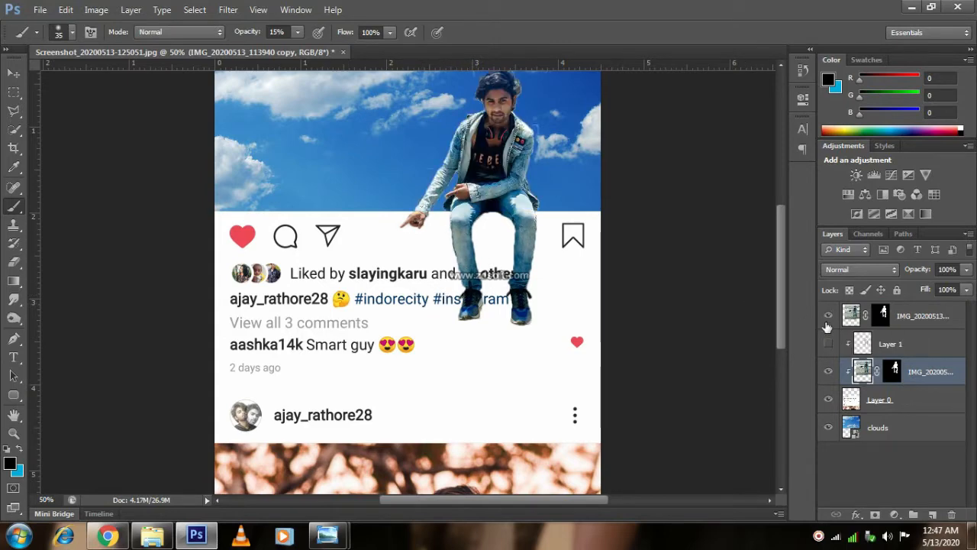
{"action": "key", "text": "ctrl+z"}
- Turn the duplicated man layer black with Hue/Saturation at a Lightness of -100
{"action": "left_click_drag", "start_coordinate": [547, 233], "coordinate": [537, 279]}
{"action": "left_click", "coordinate": [13, 74]}
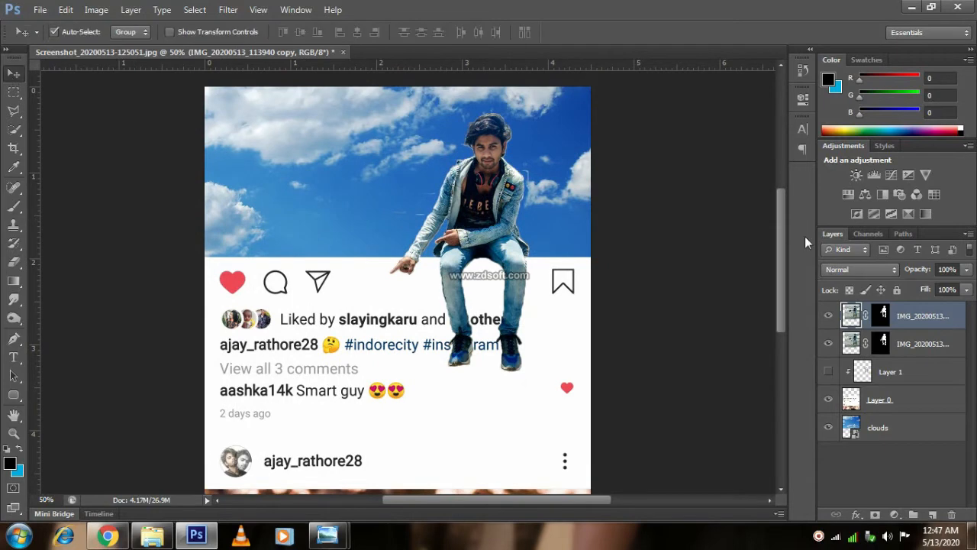
{"action": "left_click", "coordinate": [96, 9]}
{"action": "mouse_move", "coordinate": [114, 46]}
{"action": "left_click", "coordinate": [298, 119]}
{"action": "left_click_drag", "start_coordinate": [790, 191], "coordinate": [639, 190]}
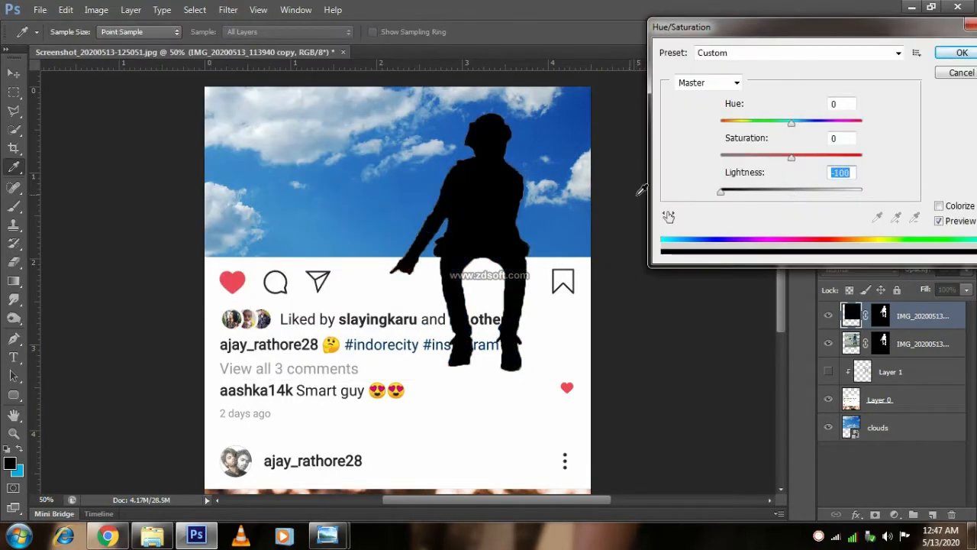
{"action": "left_click", "coordinate": [962, 53]}
- Clip the black copy to Layer 0 beneath Layer 1 and shift it slightly left to form the man's shadow
{"action": "left_click_drag", "start_coordinate": [902, 316], "coordinate": [902, 385]}
{"action": "left_click", "coordinate": [828, 316]}
{"action": "left_click_drag", "start_coordinate": [527, 292], "coordinate": [519, 293]}
{"action": "left_click", "coordinate": [827, 316]}
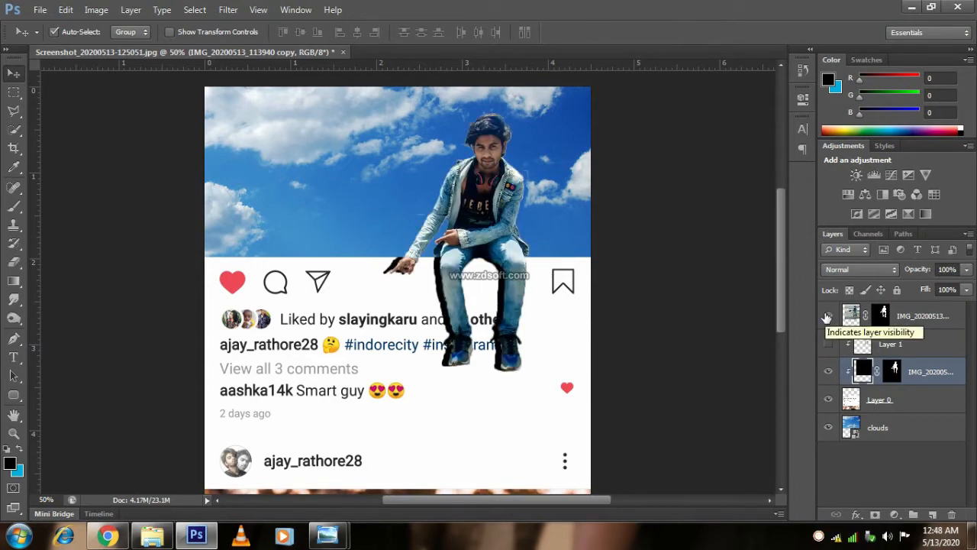
- Lower the shadow layer's opacity to 46% and soften it with a Gaussian Blur
{"action": "left_click_drag", "start_coordinate": [914, 273], "coordinate": [910, 271]}
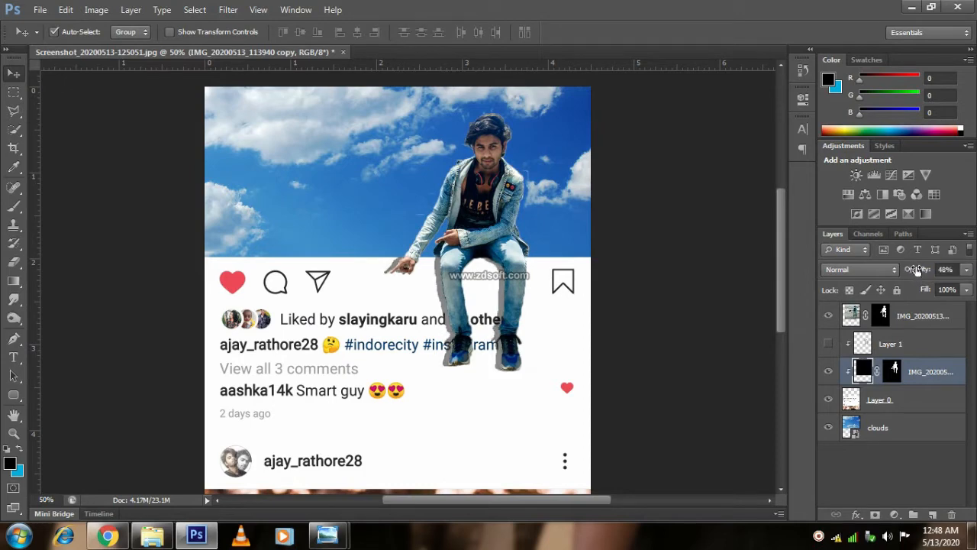
{"action": "left_click", "coordinate": [228, 9]}
{"action": "mouse_move", "coordinate": [252, 153]}
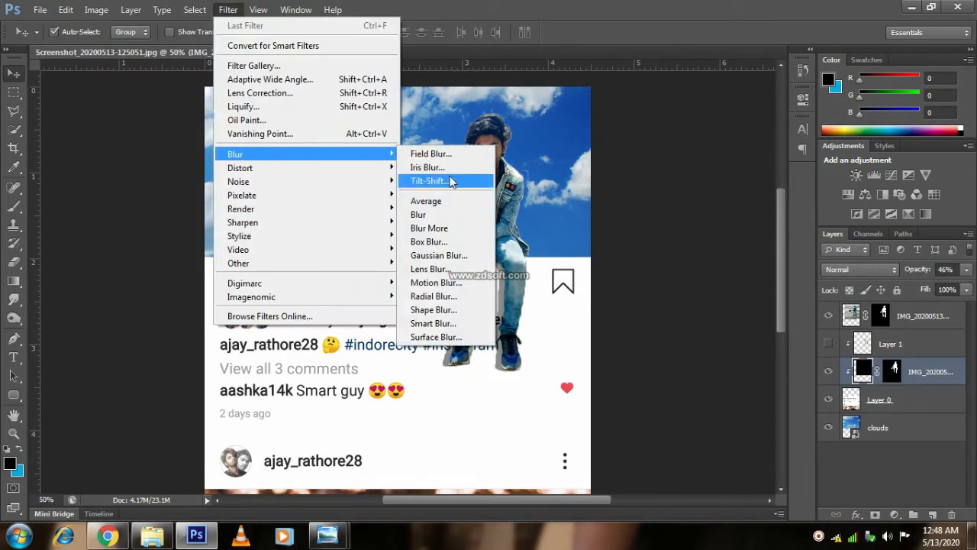
{"action": "left_click", "coordinate": [439, 253]}
{"action": "key", "text": "Return"}
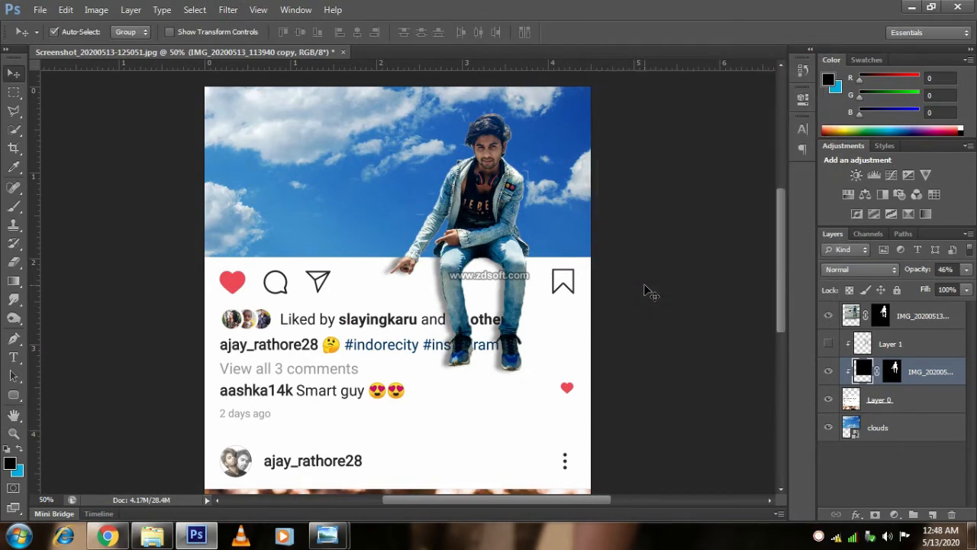
- Lower the man's shadow layer opacity to 34%
{"action": "key", "text": "ctrl+minus"}
{"action": "key", "text": "ctrl+minus"}
{"action": "key", "text": "ctrl+minus"}
{"action": "key", "text": "ctrl+plus"}
{"action": "key", "text": "ctrl+plus"}
{"action": "key", "text": "ctrl+plus"}
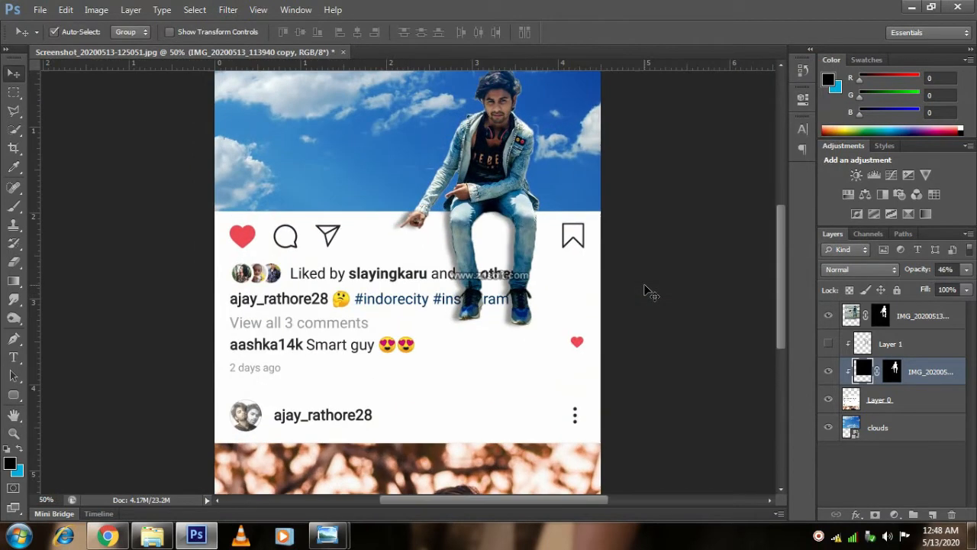
{"action": "left_click_drag", "start_coordinate": [518, 164], "coordinate": [522, 194]}
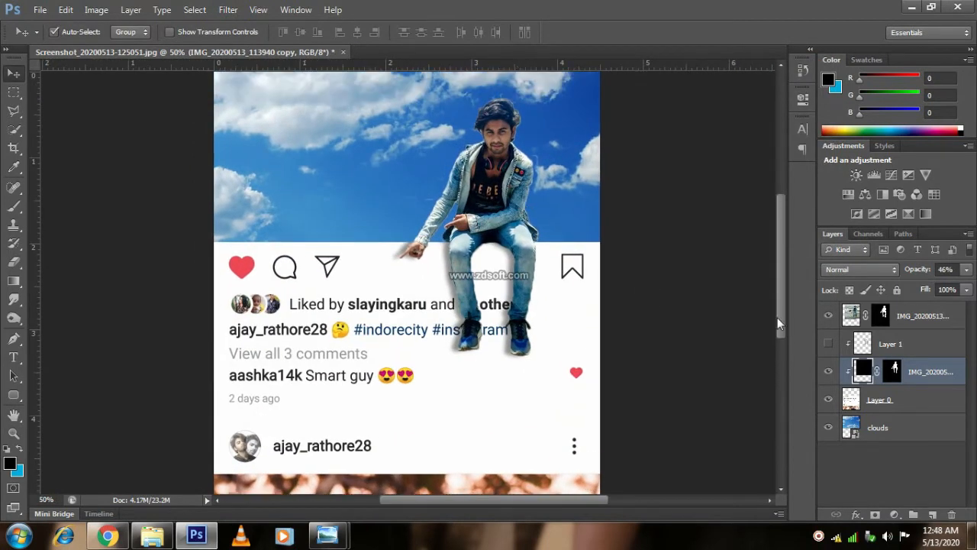
{"action": "left_click_drag", "start_coordinate": [926, 273], "coordinate": [920, 272]}
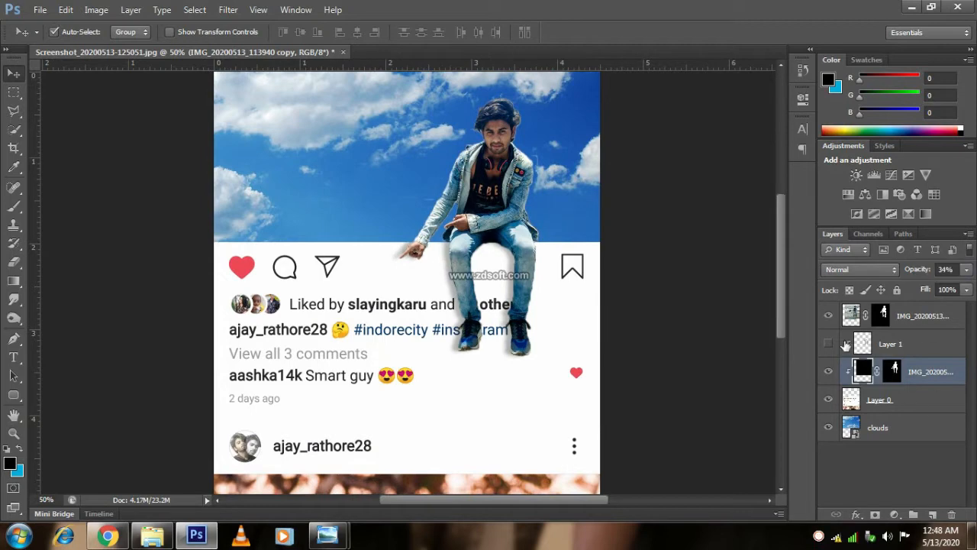
- Delete the hidden, unused Layer 1 from between the man's photo and his shadow
{"action": "right_click", "coordinate": [963, 375]}
{"action": "left_click", "coordinate": [740, 232]}
{"action": "left_click", "coordinate": [902, 334]}
{"action": "left_click", "coordinate": [832, 346]}
{"action": "left_click", "coordinate": [833, 346]}
{"action": "key", "text": "Delete"}
{"action": "left_click", "coordinate": [912, 433]}
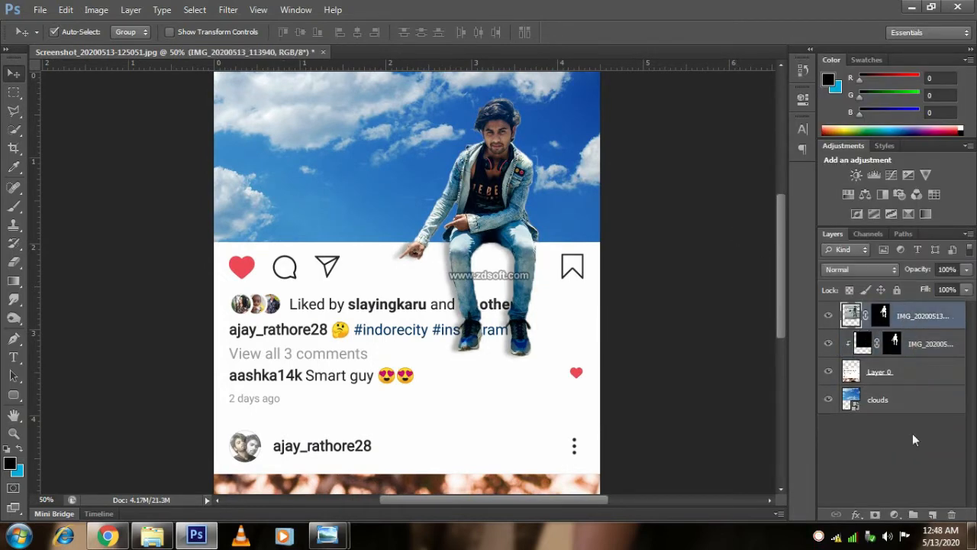
{"action": "key", "text": "ctrl+minus"}
{"action": "left_click", "coordinate": [932, 315]}
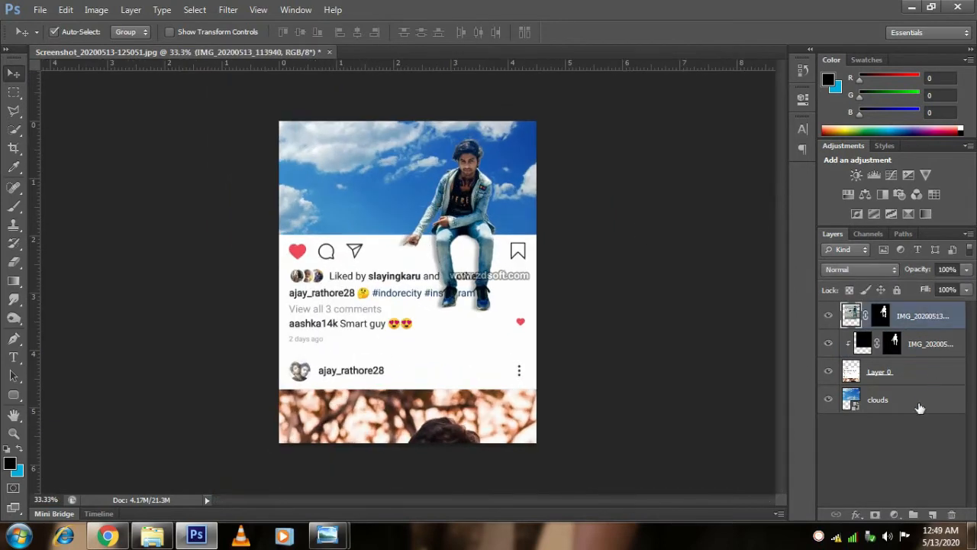
{"action": "left_click", "coordinate": [920, 408], "text": "shift"}
{"action": "left_click", "coordinate": [930, 513]}
{"action": "key", "text": "ctrl+z"}
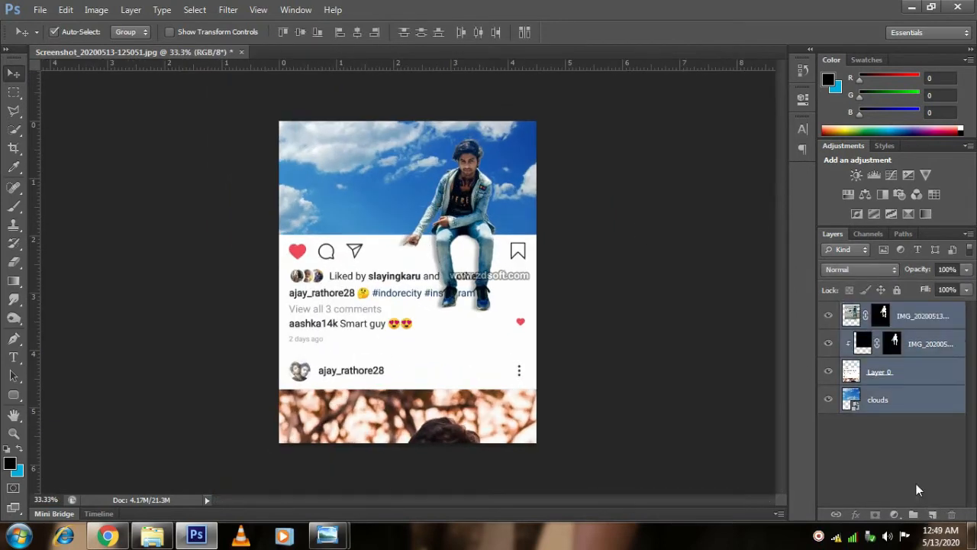
{"action": "left_click", "coordinate": [918, 490]}
- Add a new layer above all the others and fill it with black
{"action": "left_click", "coordinate": [932, 514]}
{"action": "left_click", "coordinate": [10, 463]}
{"action": "left_click_drag", "start_coordinate": [571, 376], "coordinate": [545, 443]}
{"action": "left_click", "coordinate": [883, 251]}
{"action": "key", "text": "alt+BackSpace"}
- Erase the middle of the black layer with a soft 1600 px eraser at 31% opacity, leaving darkened edges as a vignette
{"action": "left_click", "coordinate": [15, 265]}
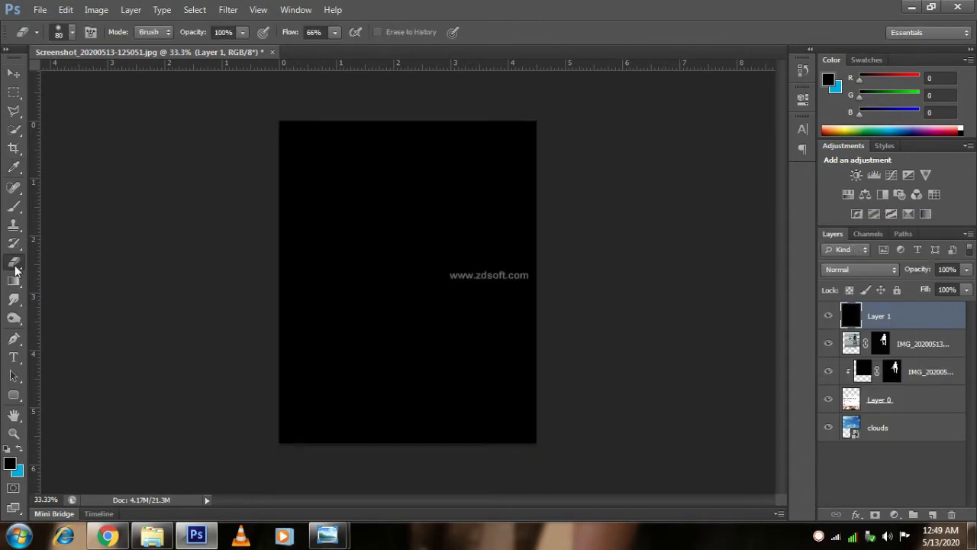
{"action": "key", "text": "bracketright"}
{"action": "key", "text": "bracketright"}
{"action": "key", "text": "bracketright"}
{"action": "key", "text": "bracketright"}
{"action": "key", "text": "bracketright"}
{"action": "key", "text": "bracketright"}
{"action": "key", "text": "bracketright"}
{"action": "key", "text": "bracketright"}
{"action": "key", "text": "bracketright"}
{"action": "key", "text": "bracketright"}
{"action": "key", "text": "bracketright"}
{"action": "key", "text": "bracketright"}
{"action": "key", "text": "bracketright"}
{"action": "key", "text": "bracketright"}
{"action": "key", "text": "bracketright"}
{"action": "key", "text": "bracketright"}
{"action": "key", "text": "bracketright"}
{"action": "key", "text": "bracketright"}
{"action": "key", "text": "bracketright"}
{"action": "key", "text": "bracketright"}
{"action": "key", "text": "["}
{"action": "key", "text": "["}
{"action": "key", "text": "["}
{"action": "mouse_move", "coordinate": [423, 245]}
{"action": "left_mouse_down"}
{"action": "mouse_move", "coordinate": [419, 311]}
{"action": "mouse_move", "coordinate": [416, 253]}
{"action": "mouse_move", "coordinate": [399, 312]}
{"action": "mouse_move", "coordinate": [431, 243]}
{"action": "mouse_move", "coordinate": [412, 332]}
{"action": "mouse_move", "coordinate": [417, 221]}
{"action": "mouse_move", "coordinate": [405, 318]}
{"action": "mouse_move", "coordinate": [418, 231]}
{"action": "mouse_move", "coordinate": [406, 299]}
{"action": "left_mouse_up"}
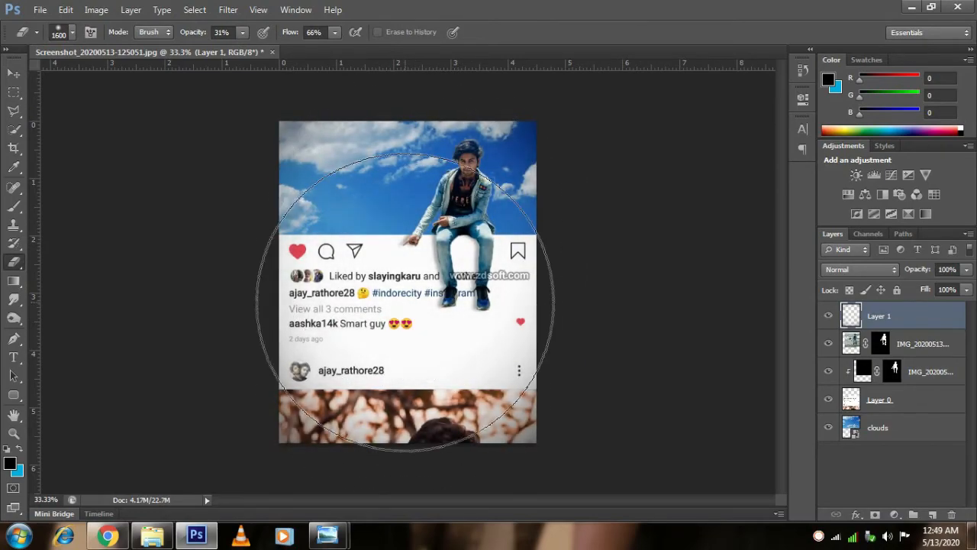
- Examine the man's face and cut-out edges up close at 200%, and the whole composition at 33.33%
{"action": "left_click", "coordinate": [15, 76]}
{"action": "key", "text": "ctrl+plus"}
{"action": "key", "text": "ctrl+plus"}
{"action": "key", "text": "ctrl+plus"}
{"action": "key", "text": "ctrl+plus"}
{"action": "left_click_drag", "start_coordinate": [127, 179], "coordinate": [328, 272]}
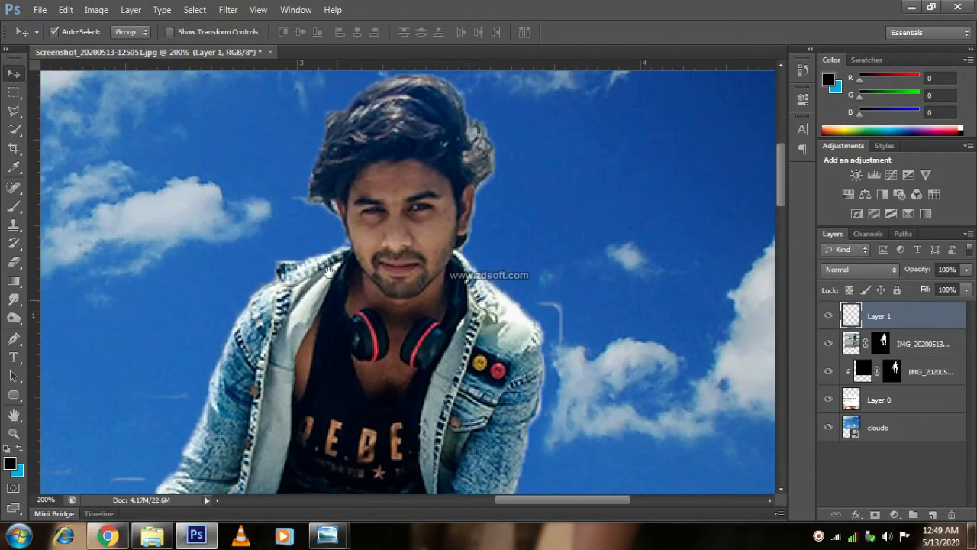
{"action": "key", "text": "ctrl+minus"}
{"action": "key", "text": "ctrl+minus"}
{"action": "key", "text": "ctrl+minus"}
{"action": "key", "text": "ctrl+minus"}
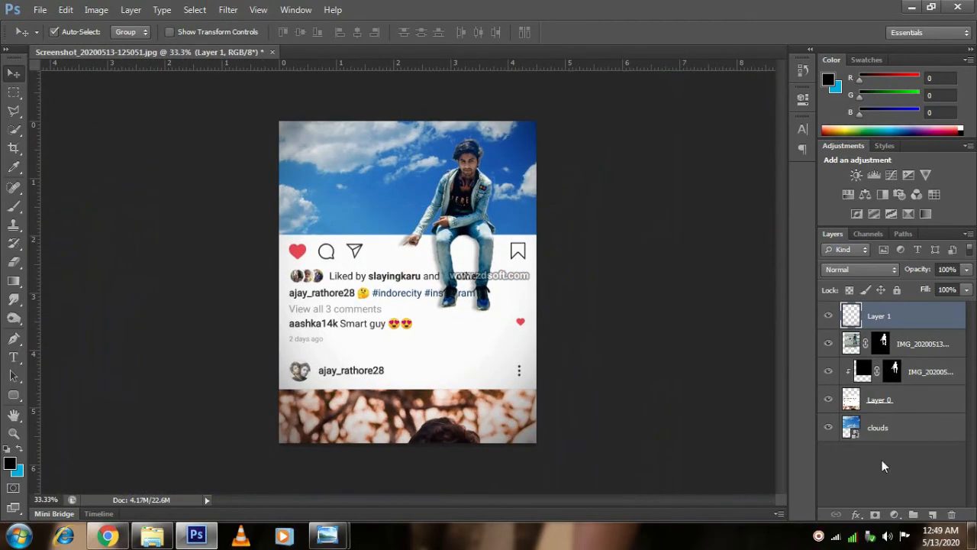